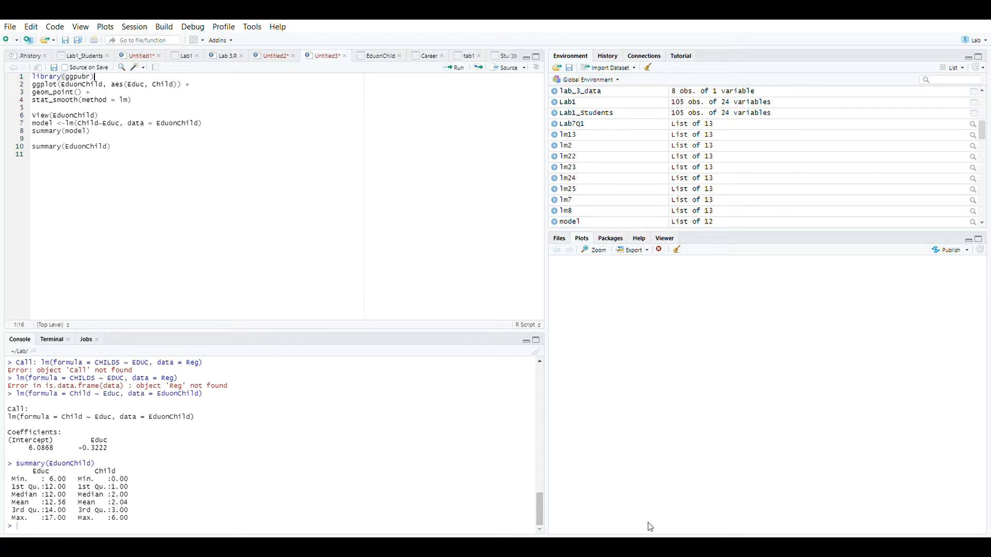
Step: Import the Excel file EduonChild.xlsx as the dataset EduonChild, keeping the first row as names
click(651, 546)
click(606, 69)
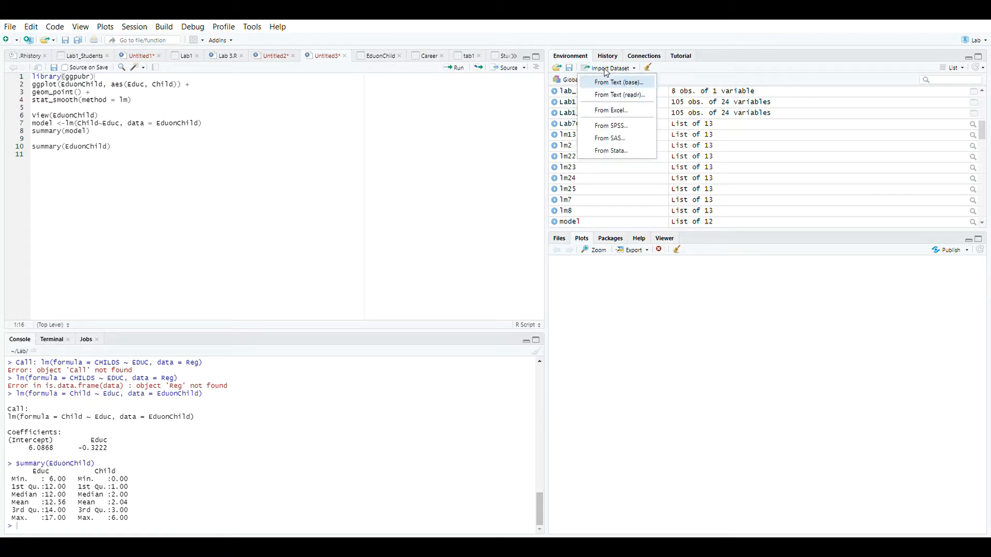
click(619, 112)
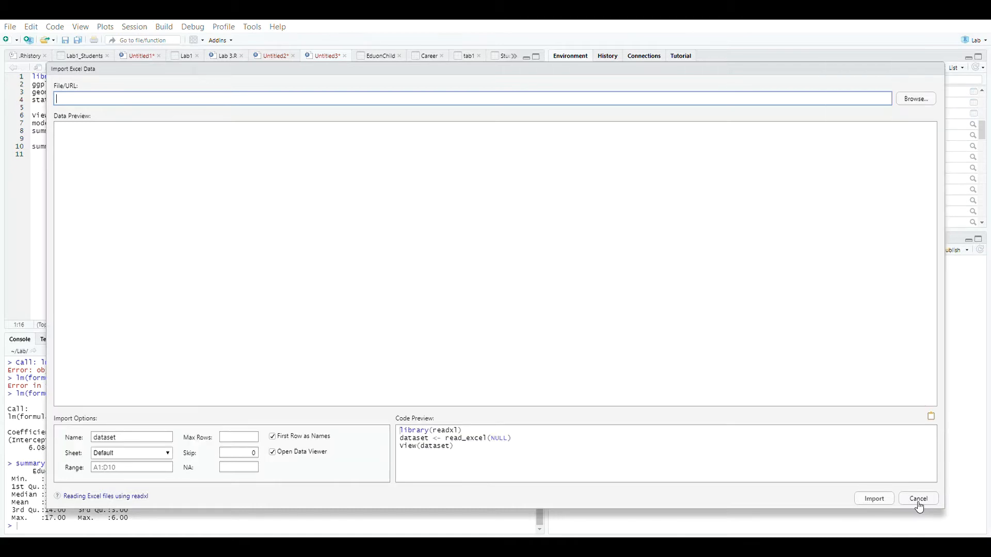
click(914, 100)
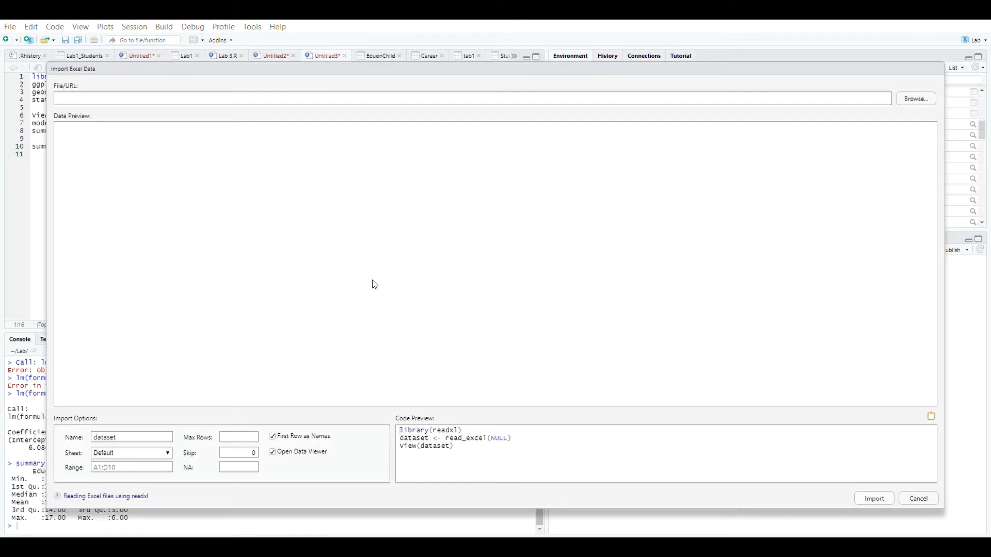
click(501, 310)
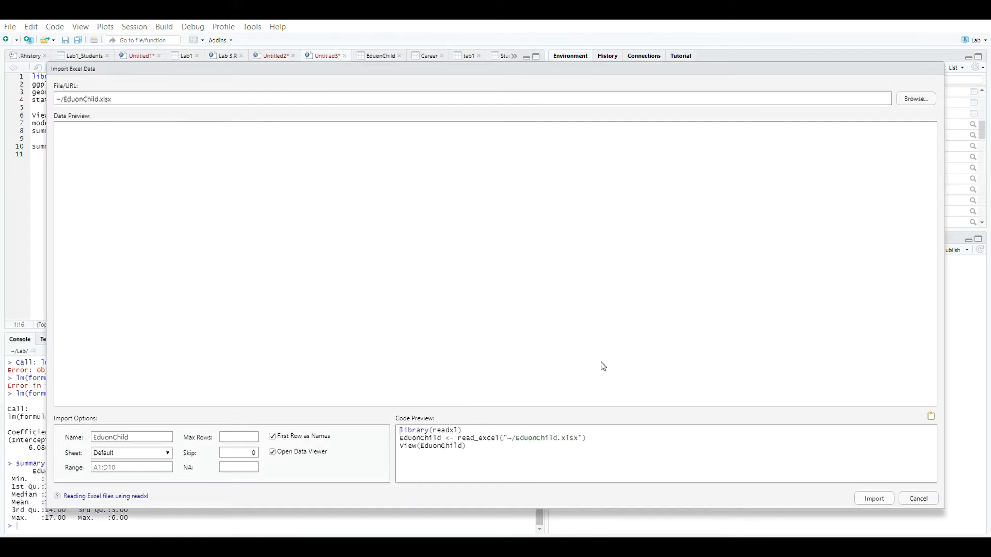
click(873, 499)
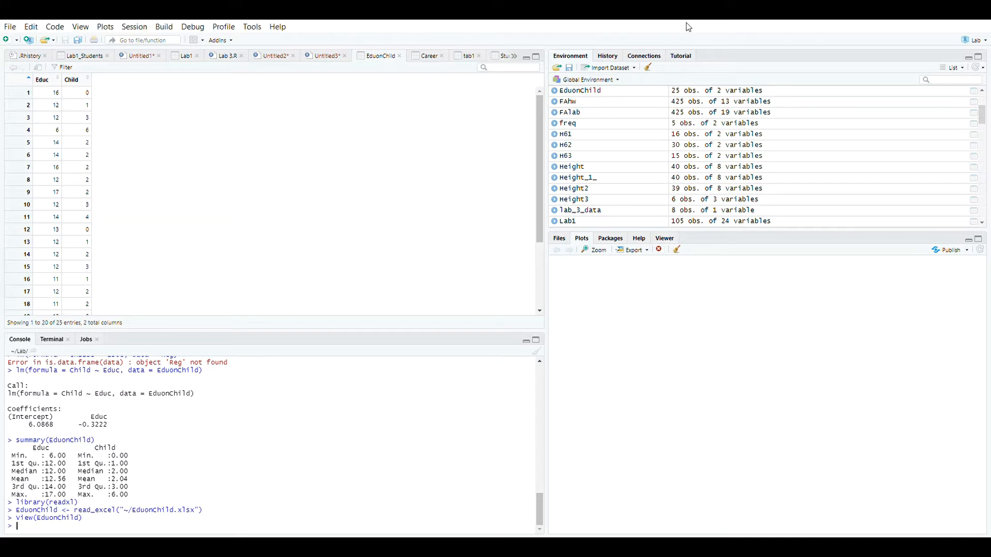
Step: Return to the Untitled3 script and run its library(ggpubr) line
click(325, 58)
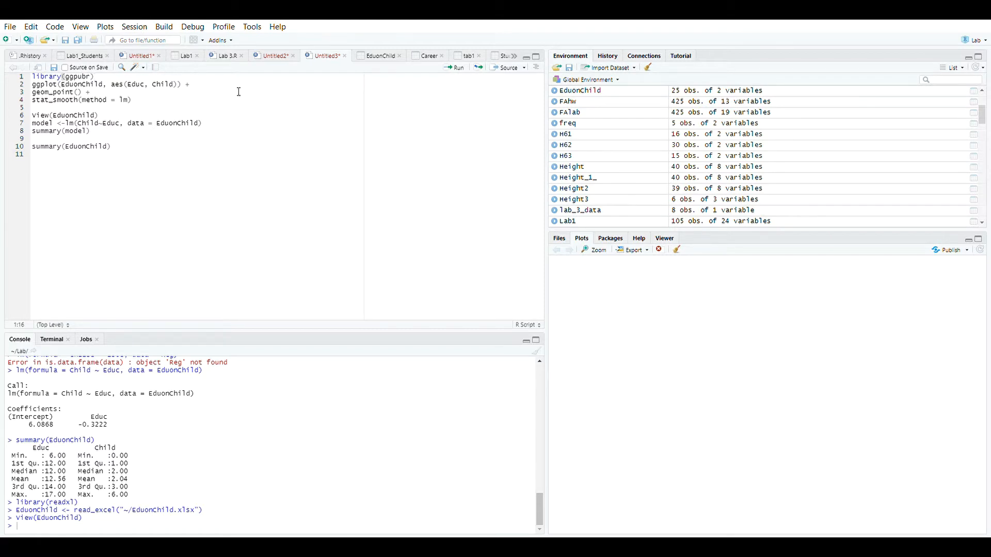
click(454, 68)
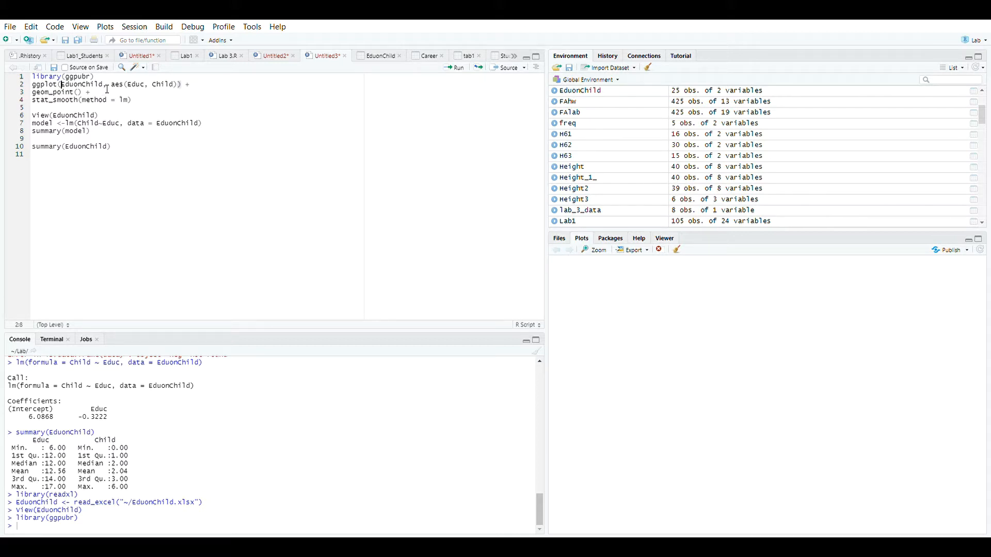
Step: Add the line ggplot(EduonChild, aes(Educ, Child)) + beneath the existing plot code in the script
click(108, 110)
key(Return)
text(ggplo)
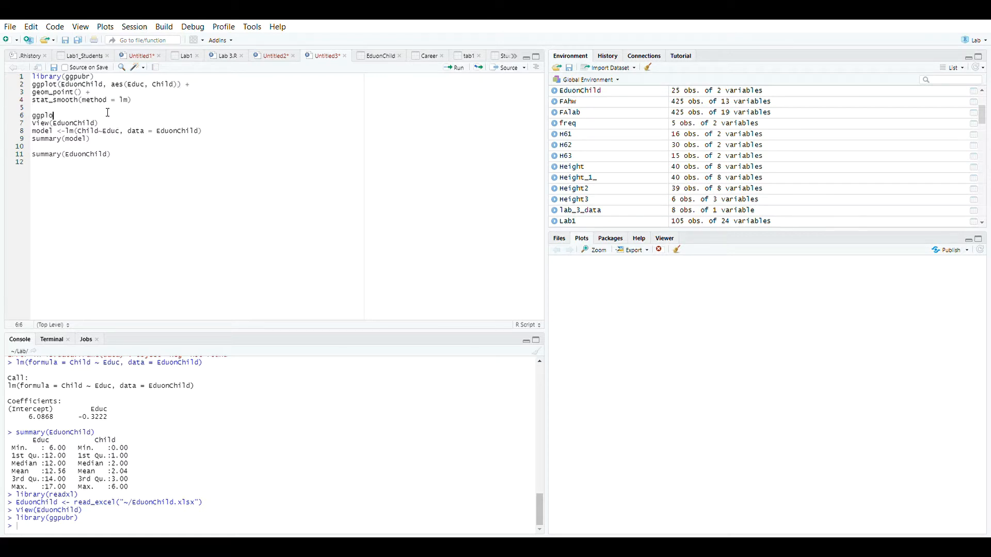
text(t()
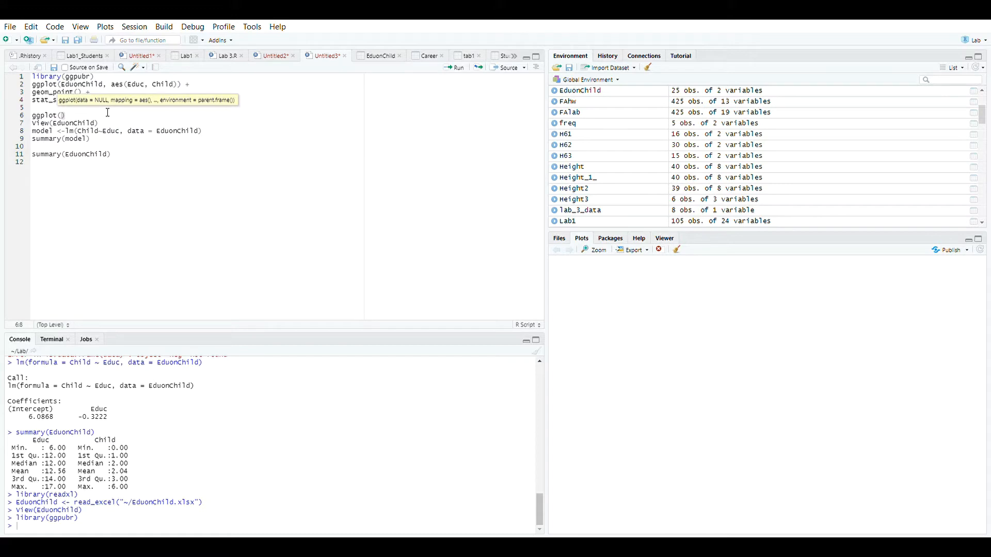
text(Edu)
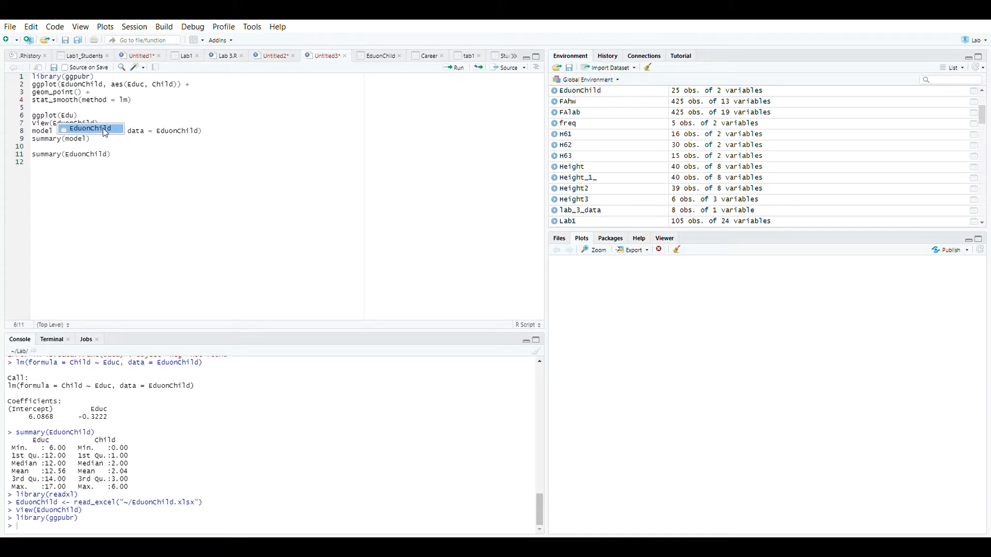
click(98, 132)
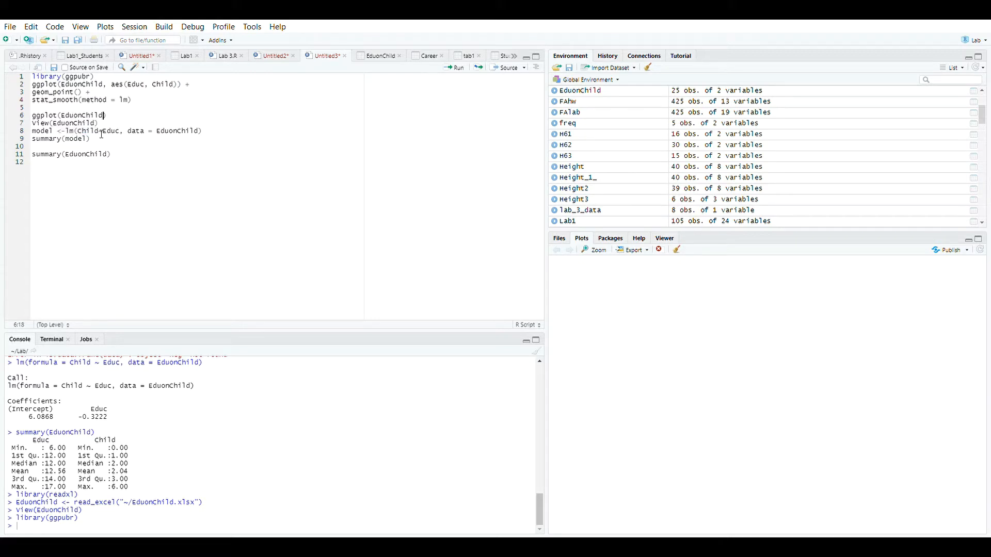
text(, aes)
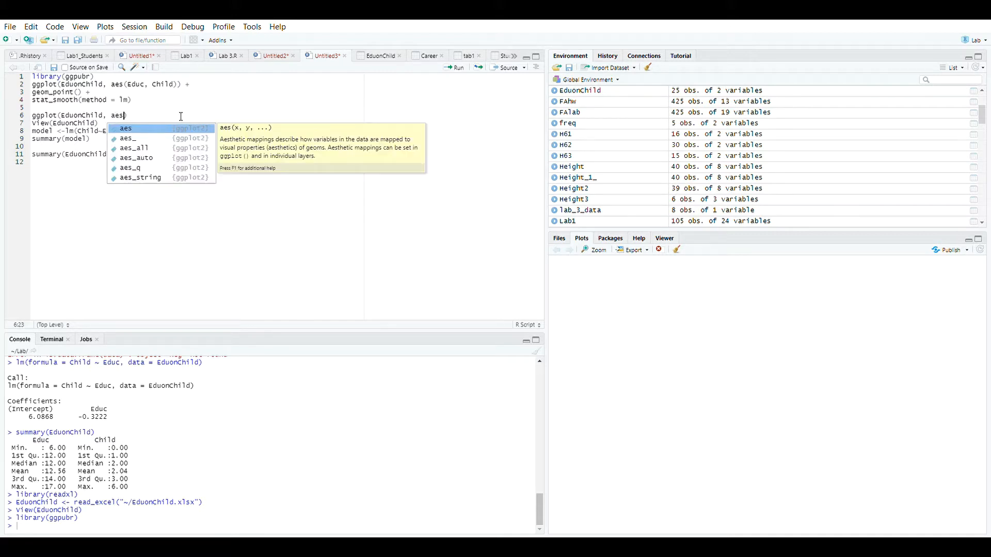
text((Ed)
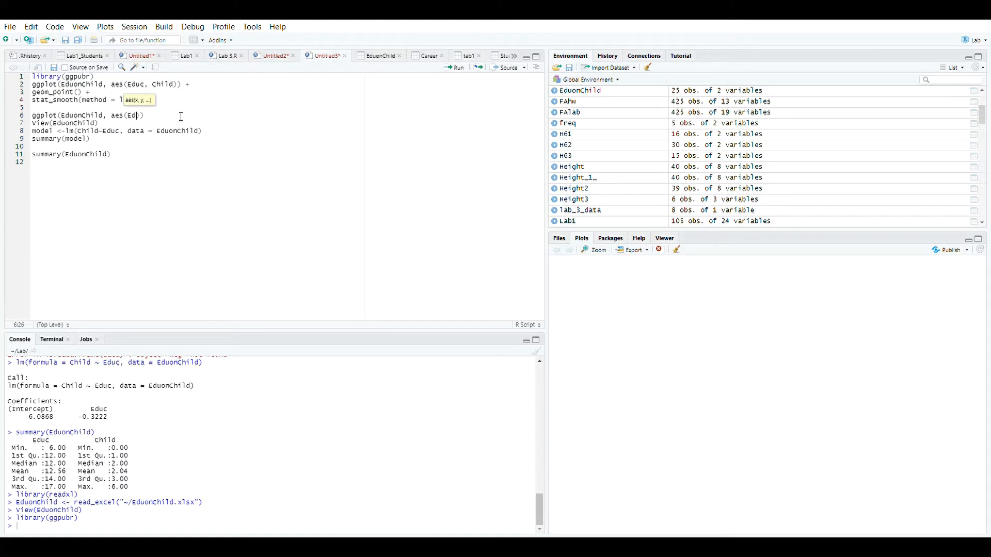
text(uc, Child)
key(Right)
key(Right)
key(Return)
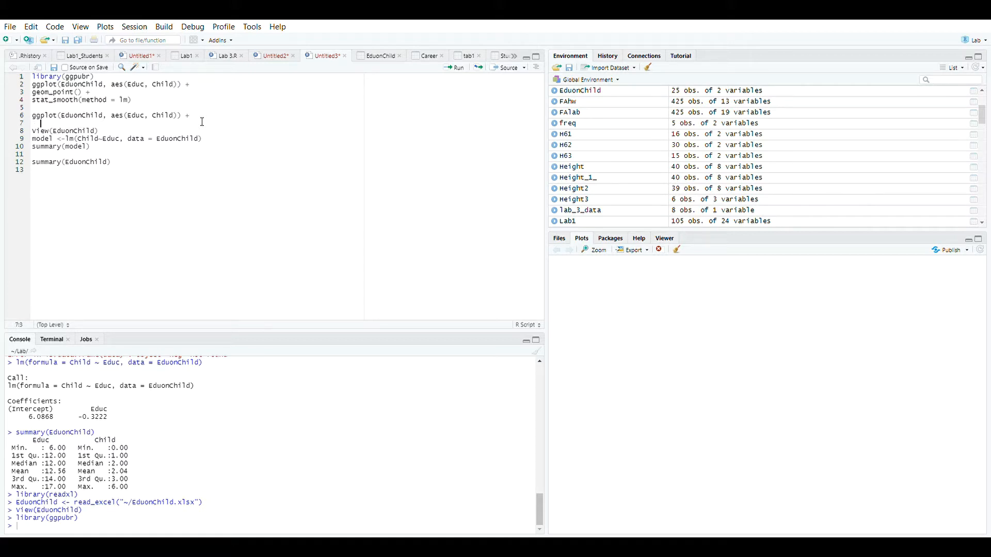
Step: Continue the new plot code with a geom_point() + layer on its own line
text(geom)
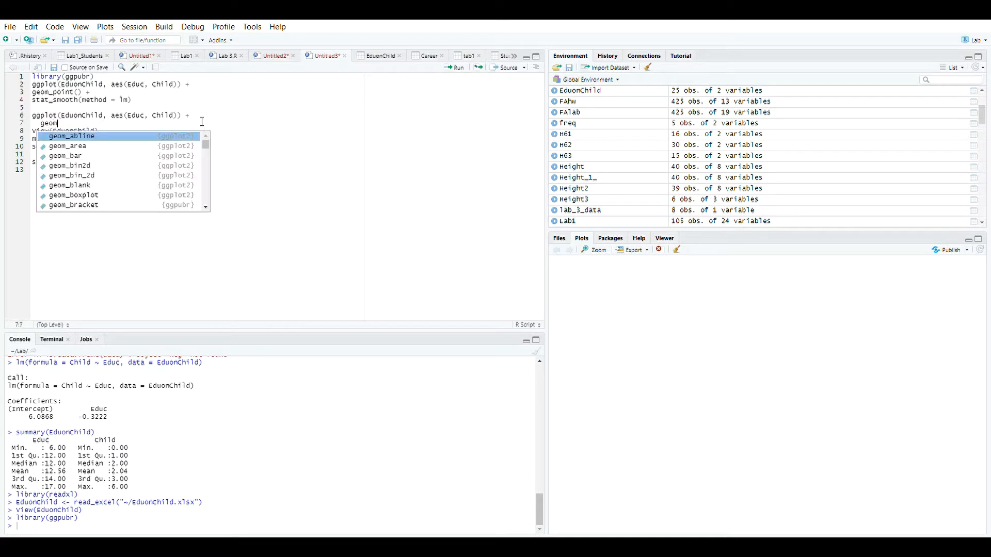
text(_po)
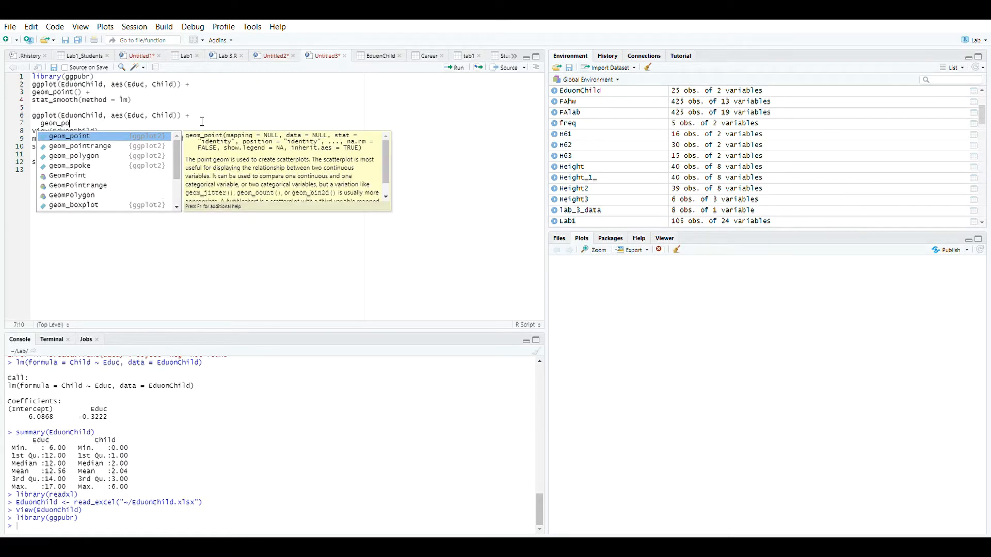
click(124, 138)
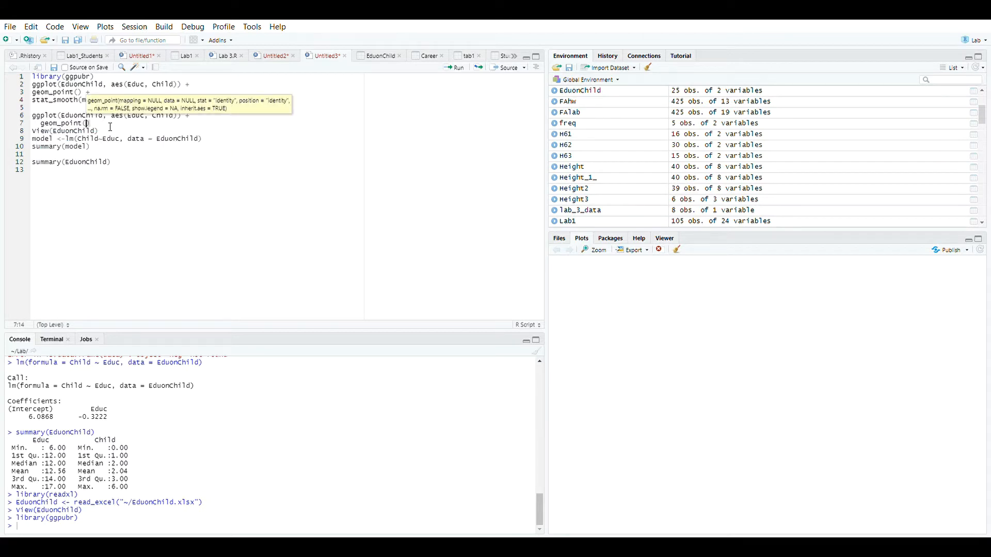
click(111, 127)
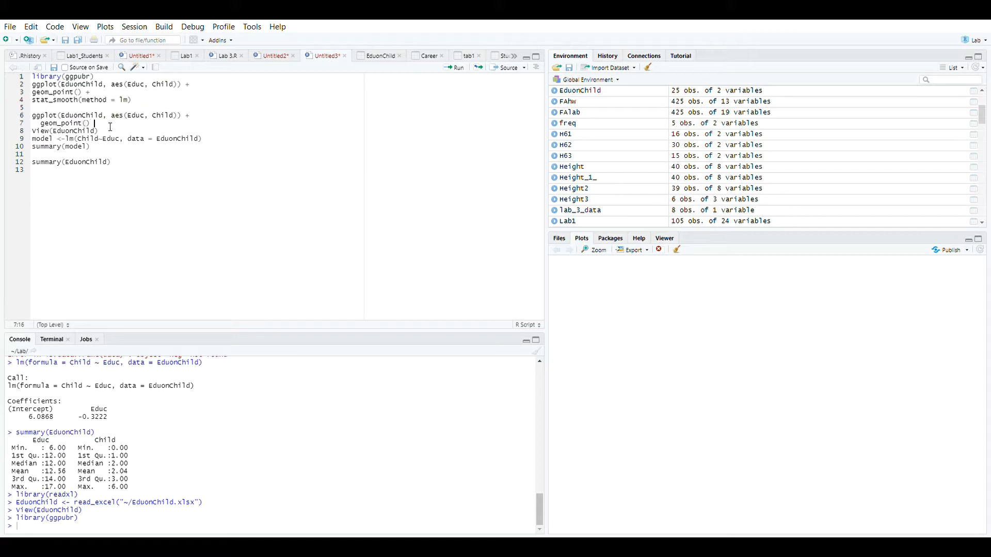
text(+)
key(Return)
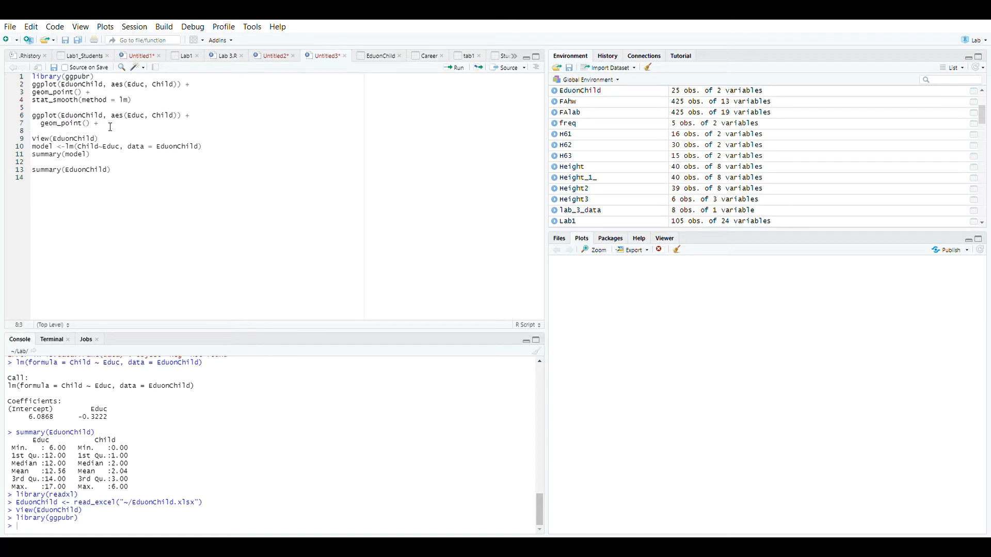
Step: Complete the new plot code with the regression line layer stat_smooth(method = lm)
text(stat)
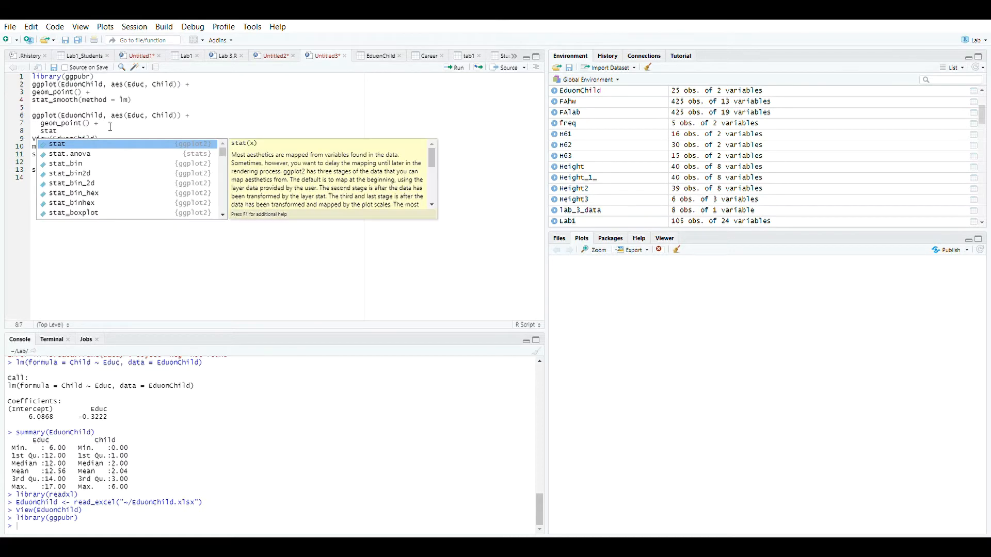
text(_smoo)
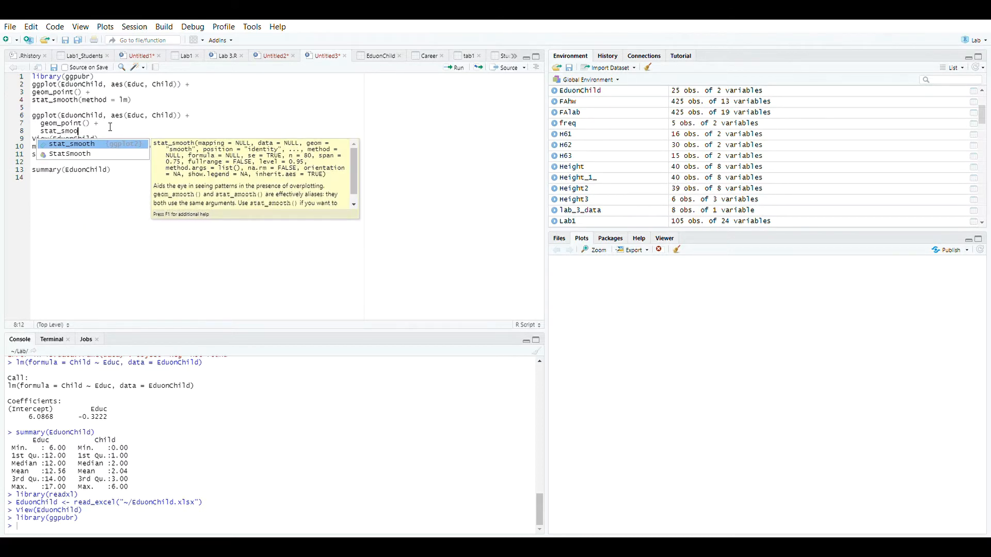
key(Tab)
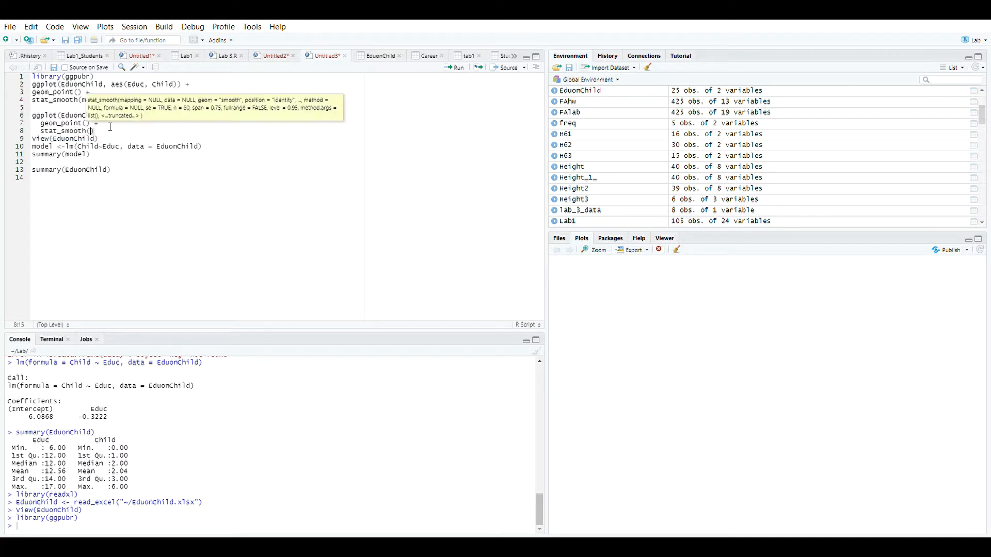
text(method)
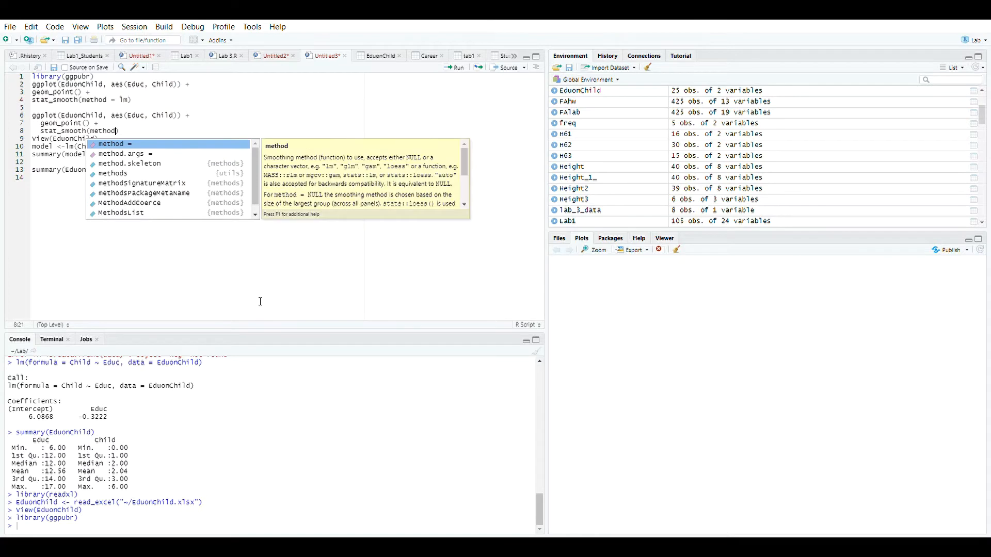
key(Tab)
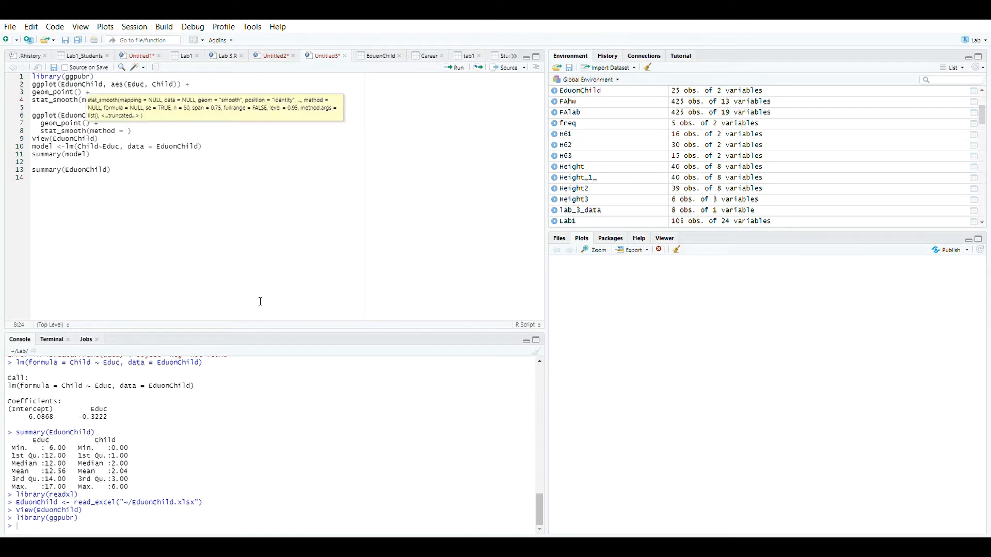
text(lm)
Step: Run the three new ggplot lines together to draw the scatterplot of Child against Educ with its regression line
click(155, 133)
key(shift+Up)
key(shift+Up)
key(shift+Home)
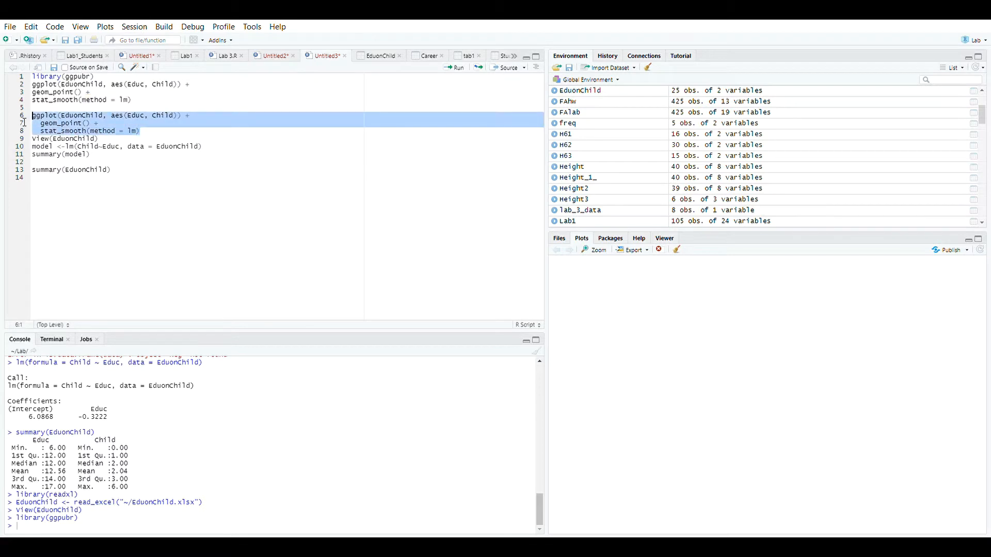
click(457, 72)
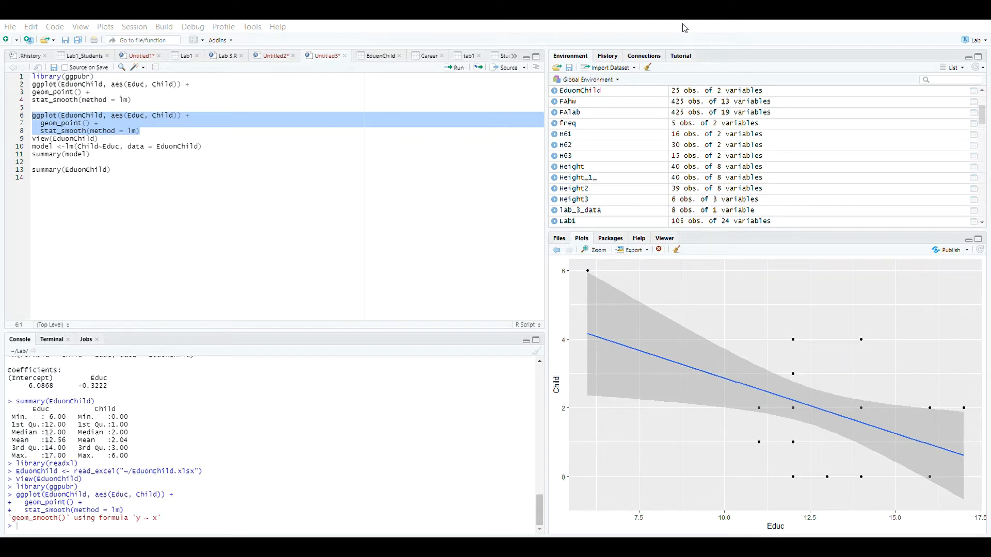
Step: Insert a blank line after the new plot code and run the View(EduonChild) line to show the dataset
click(158, 126)
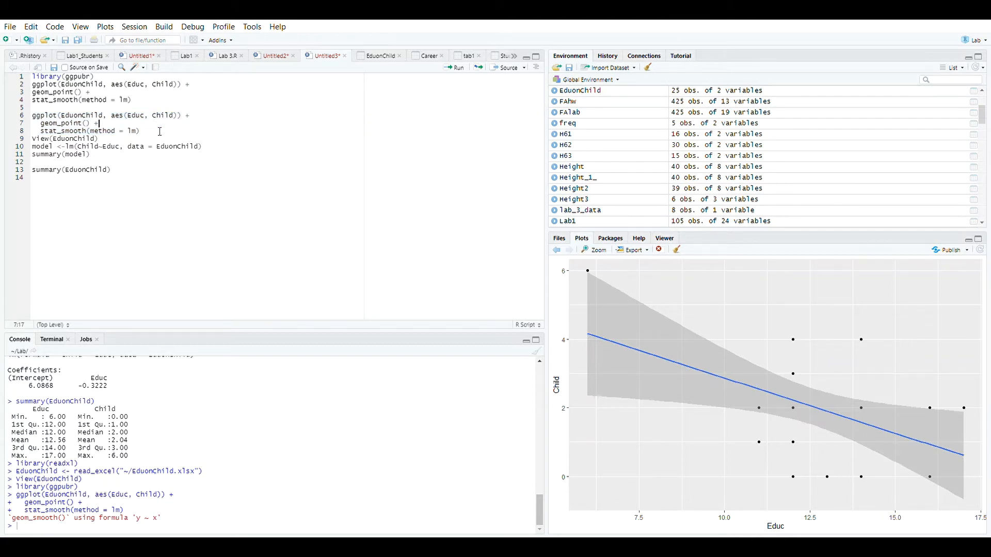
click(156, 132)
key(Return)
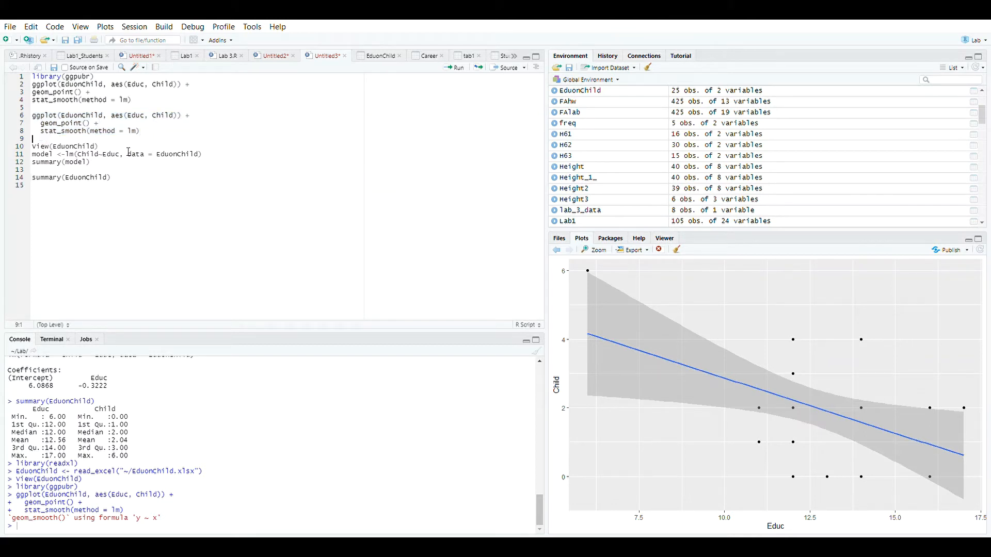
key(Down)
key(End)
click(454, 69)
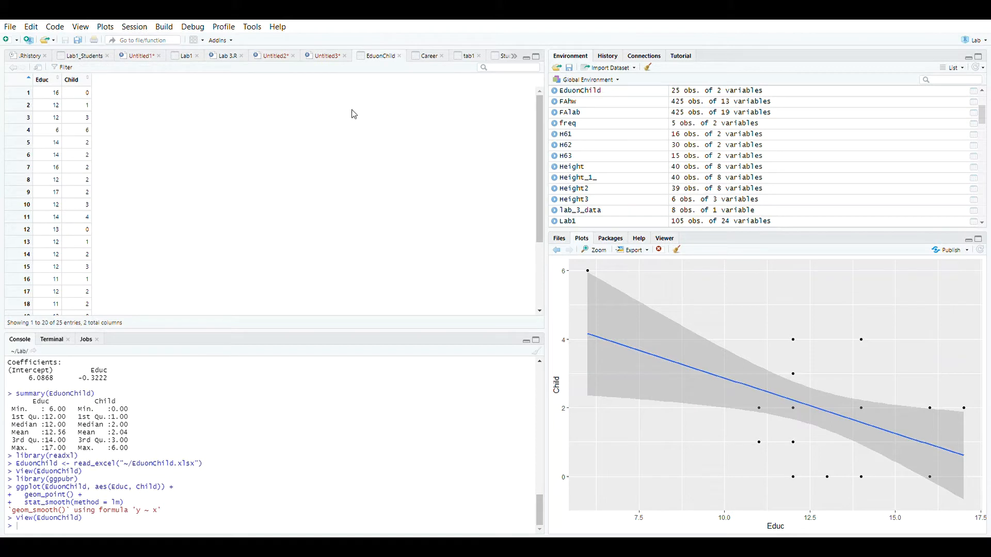
Step: Return to the Untitled3 script and start a new model <-lm( assignment below the existing summary(model) line, separated by a blank line
click(330, 56)
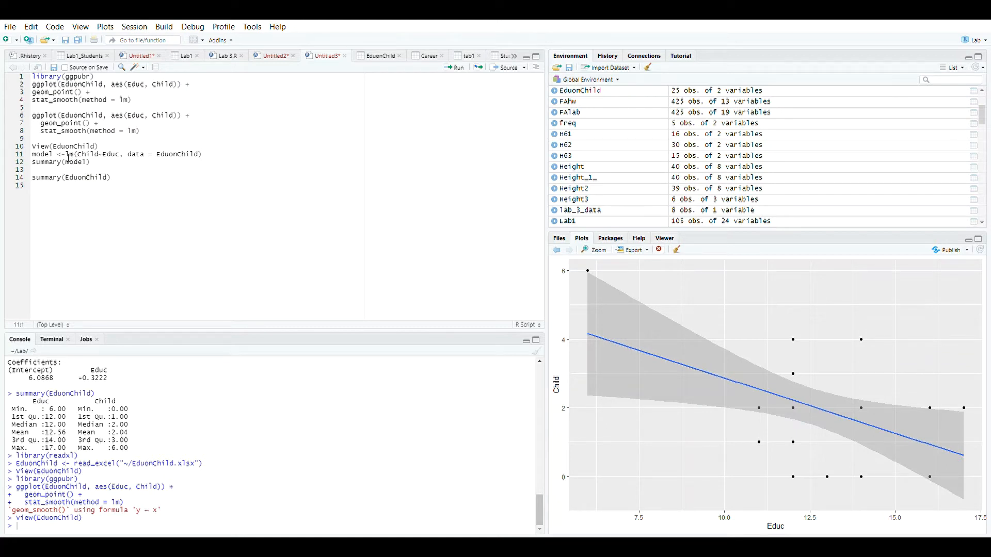
click(107, 164)
key(Return)
key(Return)
text(model)
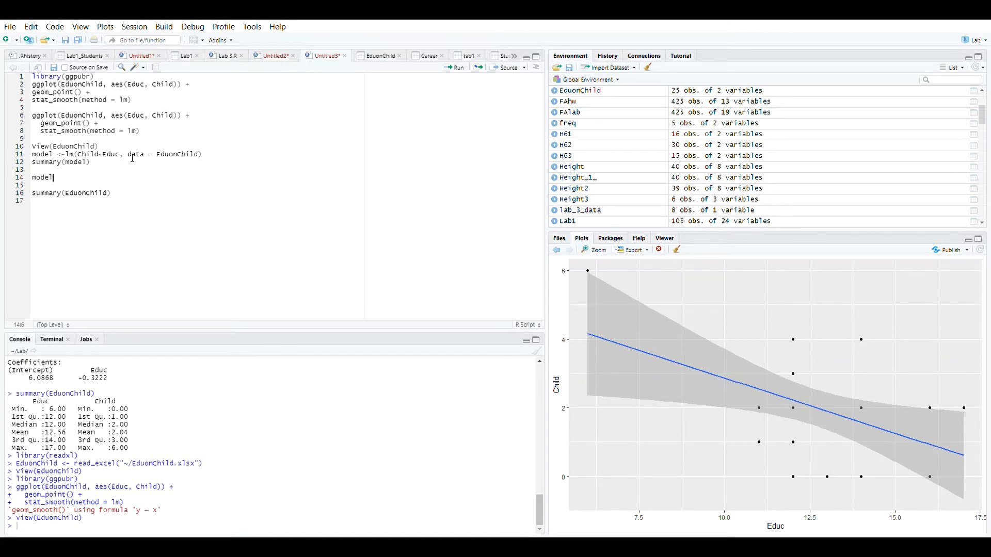
key(Escape)
text(<-)
key(BackSpace)
text(lm()
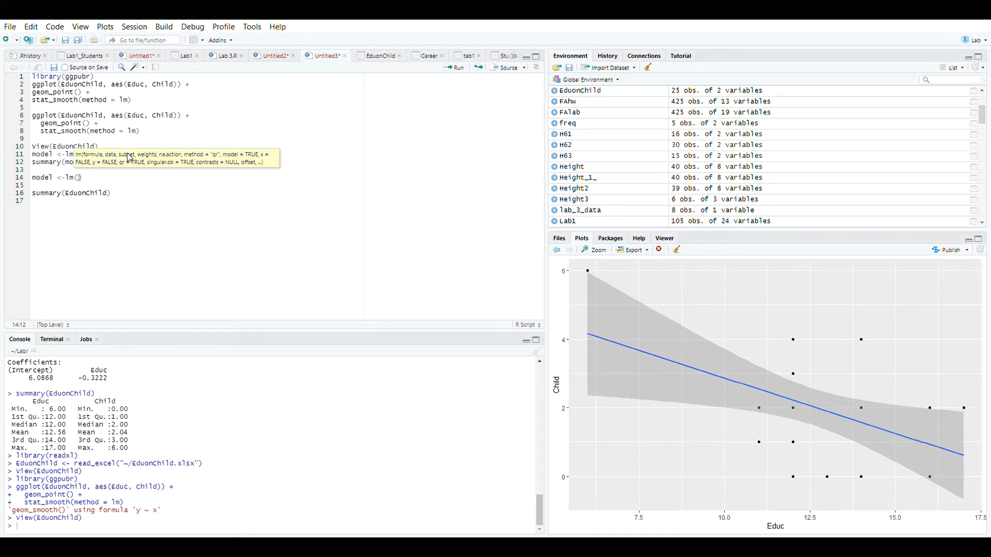
Step: Complete the new lm call with the formula Child~Educ and data = EduonChild, and run that line to fit the regression model
text(Child~)
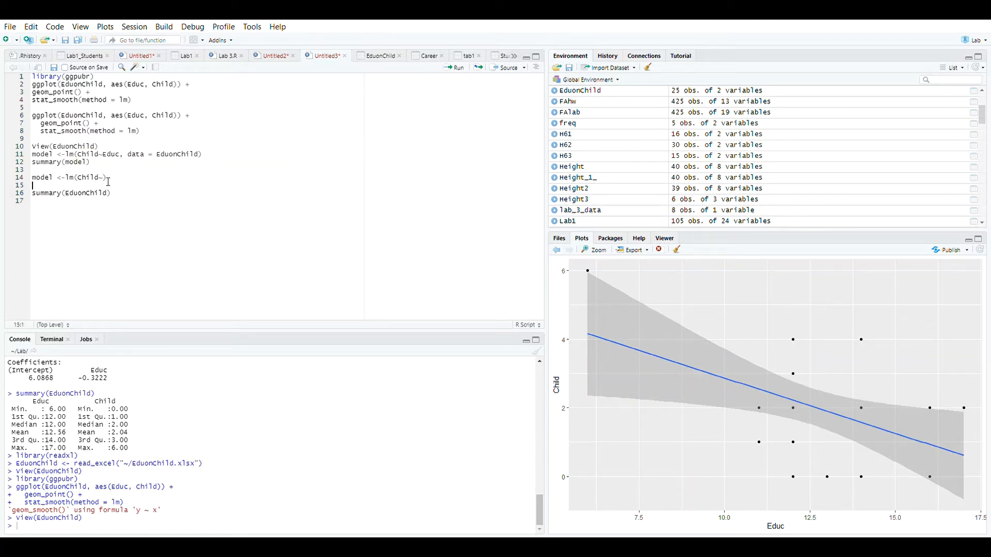
text(Educ, data)
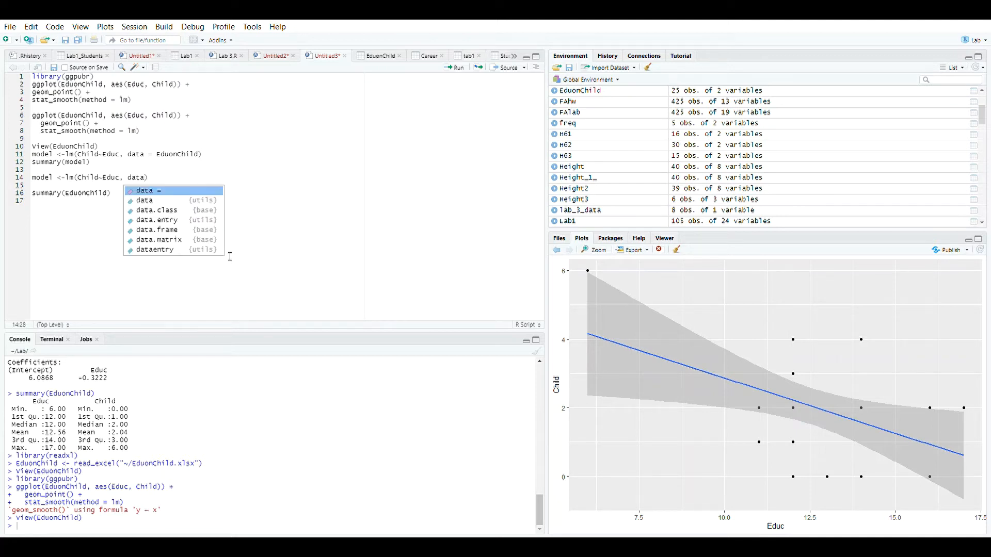
key(Return)
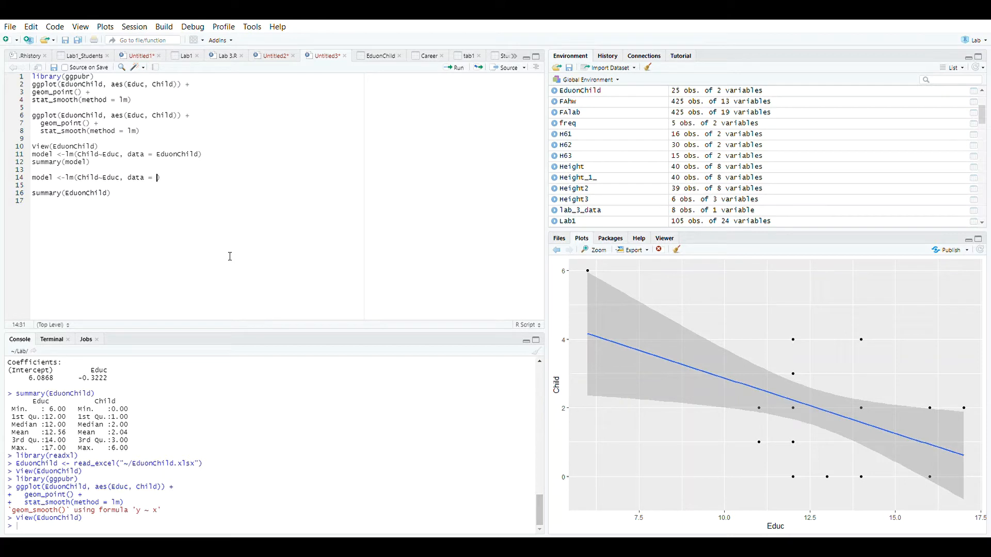
text(Eduon)
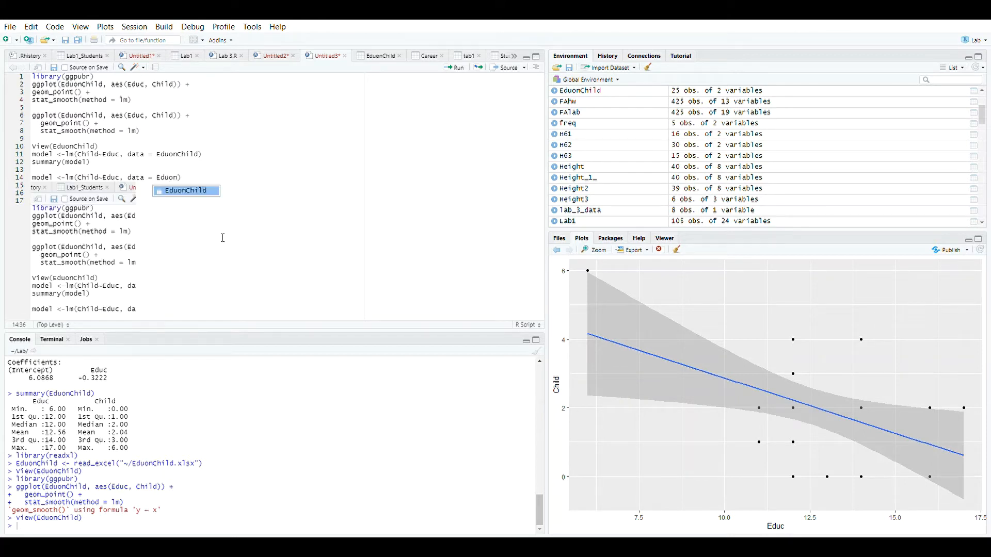
click(192, 191)
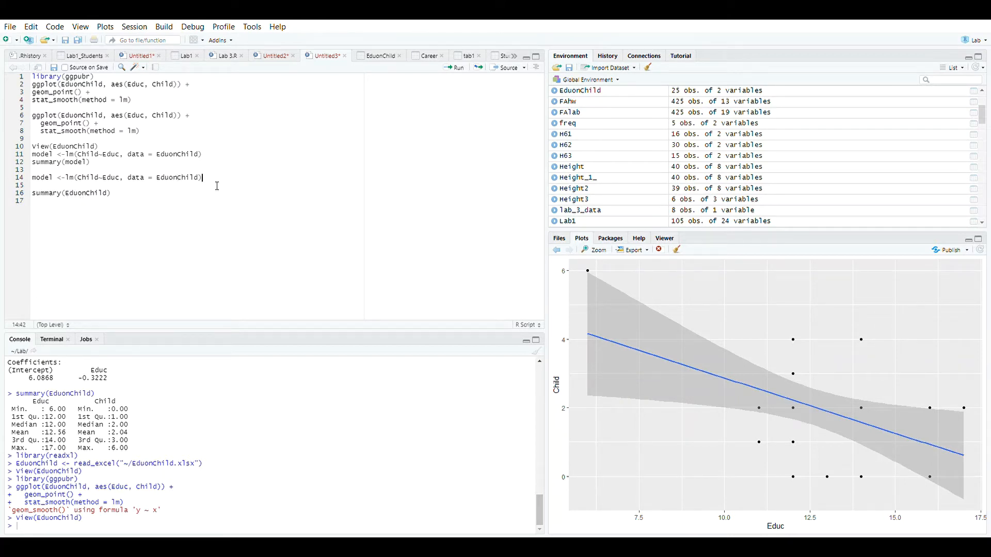
click(460, 71)
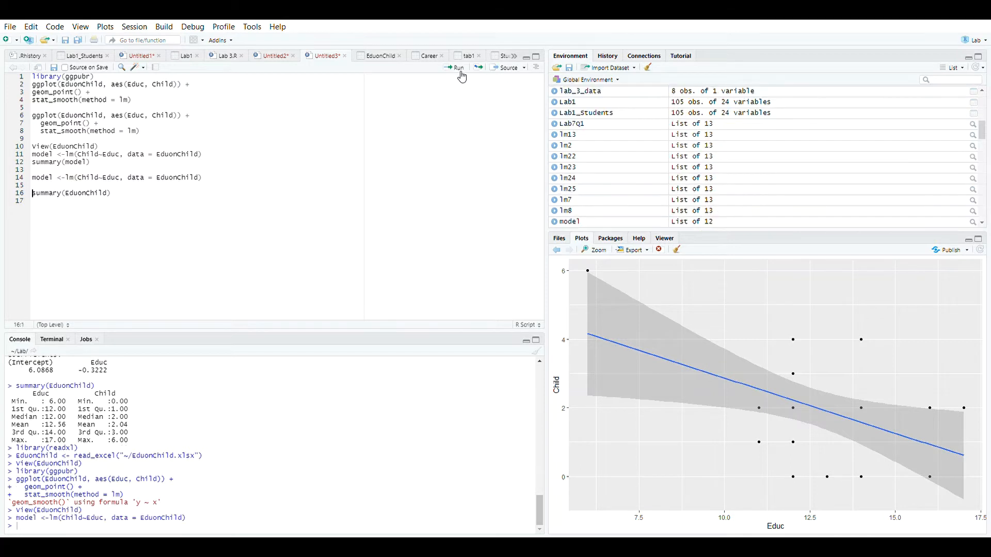
Step: Add summary(model) directly below the new lm line and run it to print the regression results
click(213, 180)
key(Return)
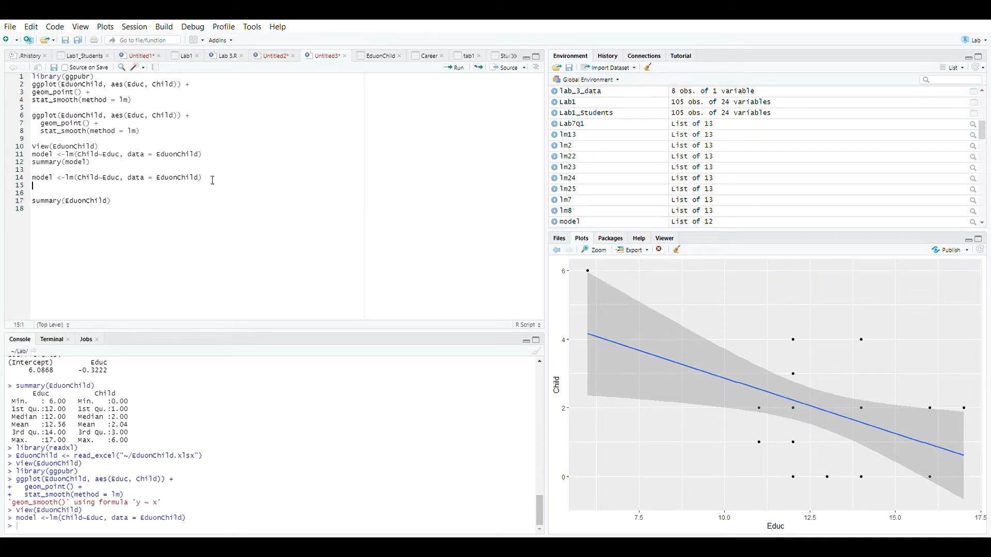
text(summary(model)
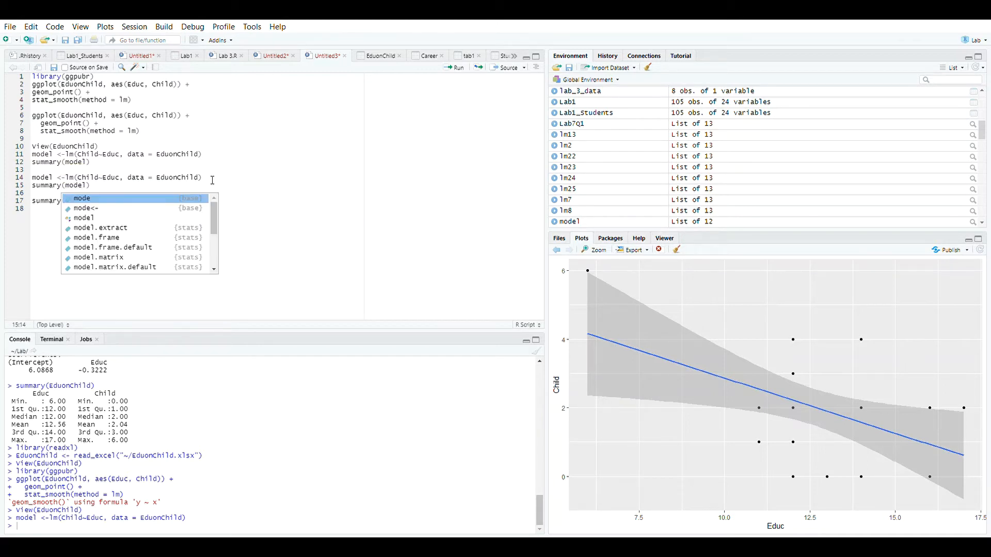
text())
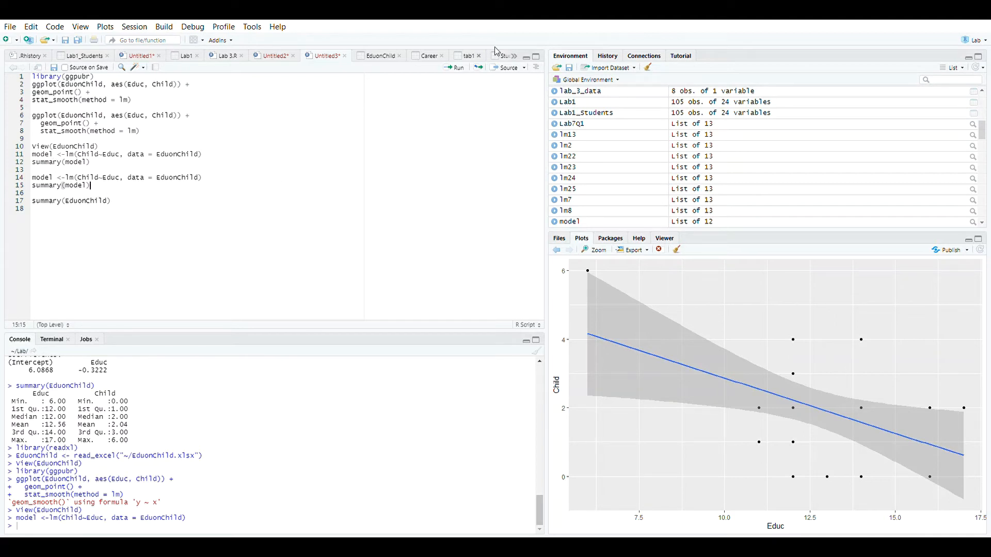
click(454, 67)
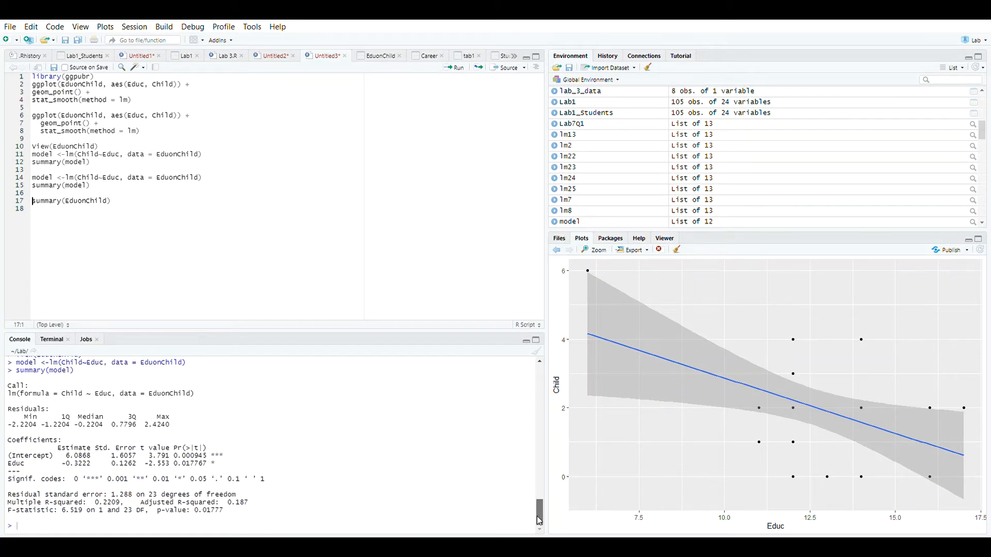
Step: Write the regression equation Y = -.32X + 6.09 at the console prompt, using the coefficients from the model summary
drag(537, 516, 537, 521)
mouse_move(94, 461)
mouse_down()
mouse_move(8, 458)
mouse_move(90, 458)
mouse_move(60, 466)
mouse_move(94, 472)
mouse_up()
text(Y = -.32X + 6.09)
click(498, 547)
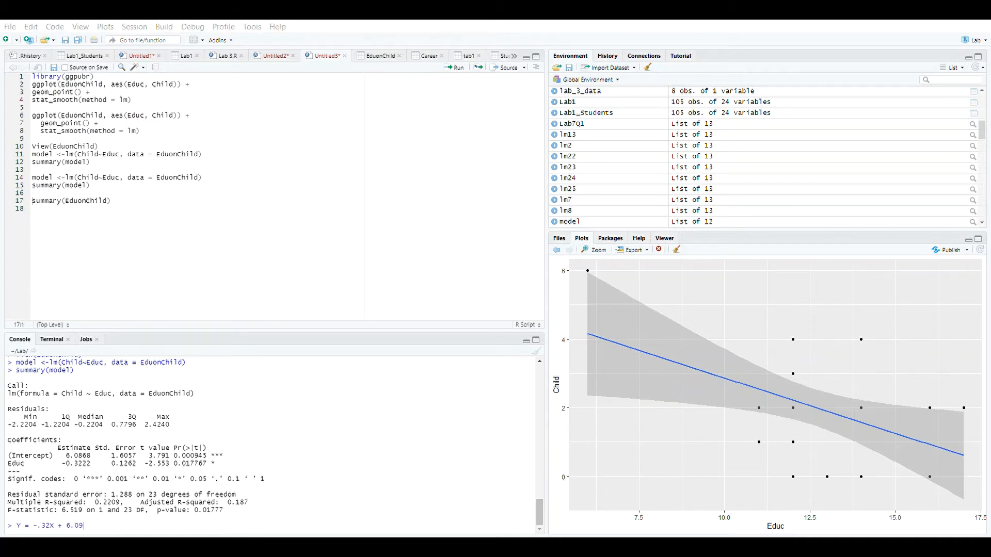
key(alt+Tab)
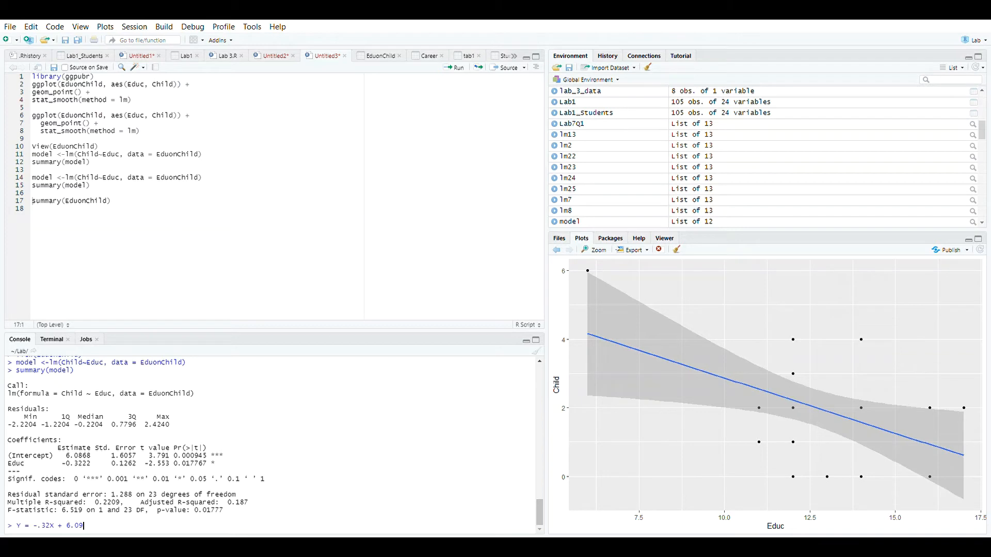
key(alt+Tab)
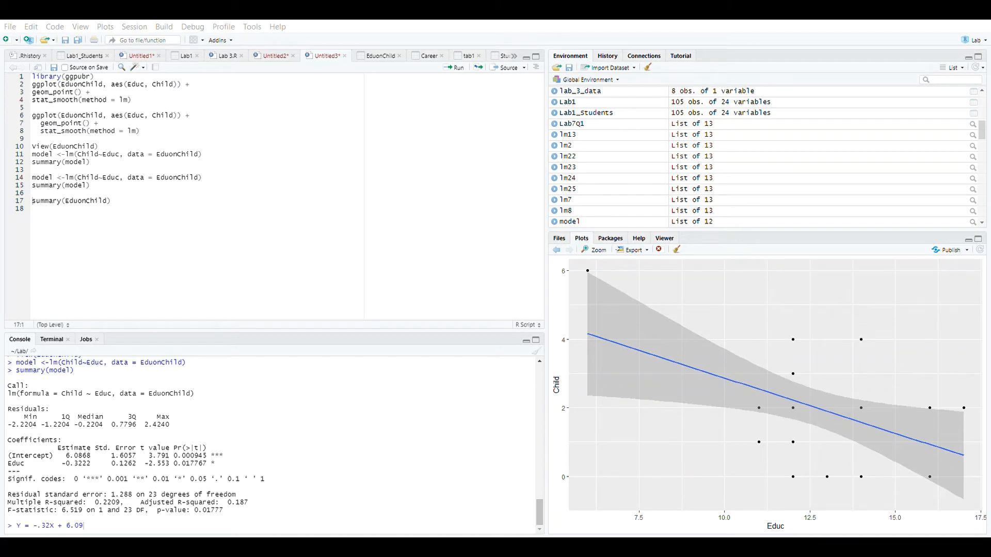
key(alt+Tab)
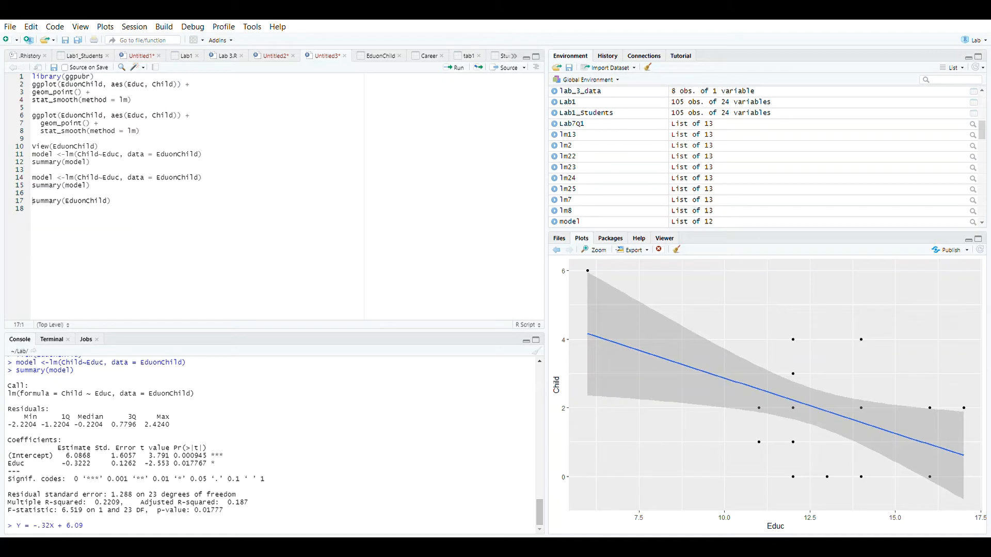
key(alt+Tab)
Step: Select the console output from the View(EduonChild) command through the end of the model summary for the worksheet
drag(244, 517, 7, 466)
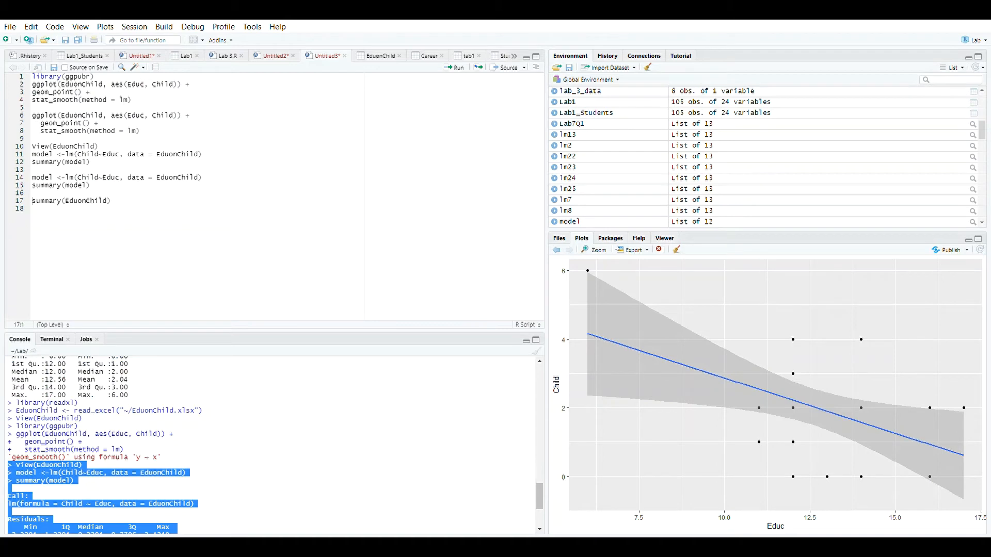
scroll(541, 503, down, 1)
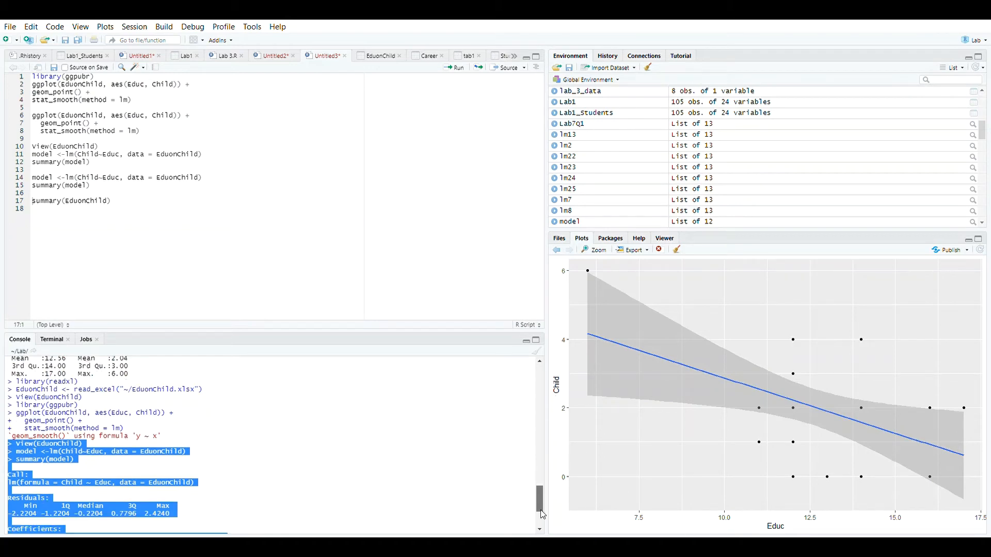
scroll(542, 515, down, 4)
key(alt+Tab)
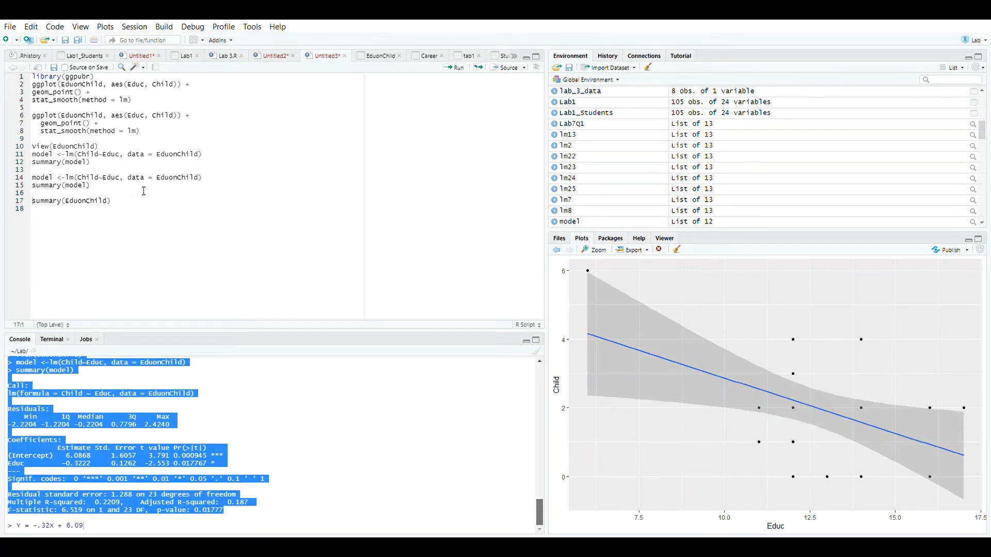
Step: Run the summary(EduonChild) line and select the row of means for Educ and Child in its console output
click(131, 203)
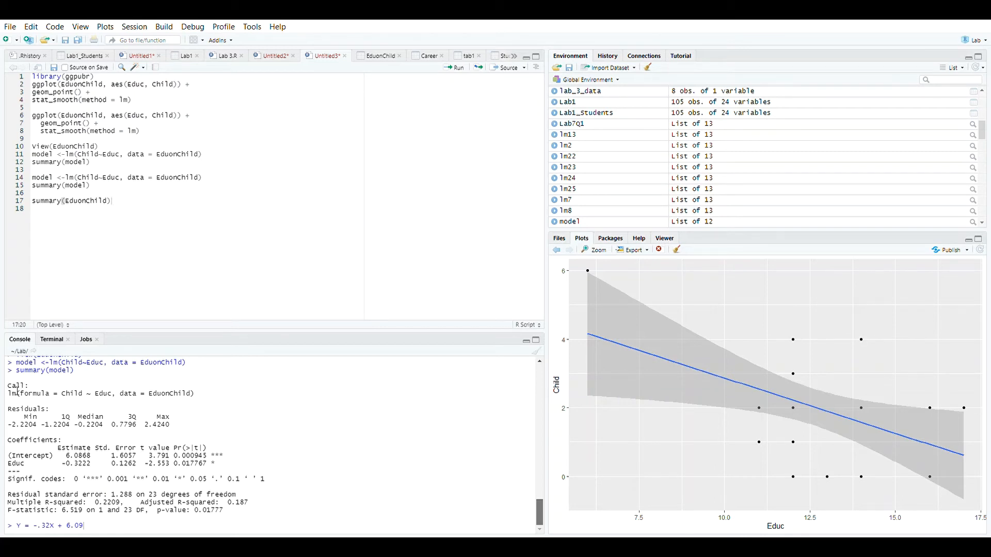
drag(243, 512, 13, 387)
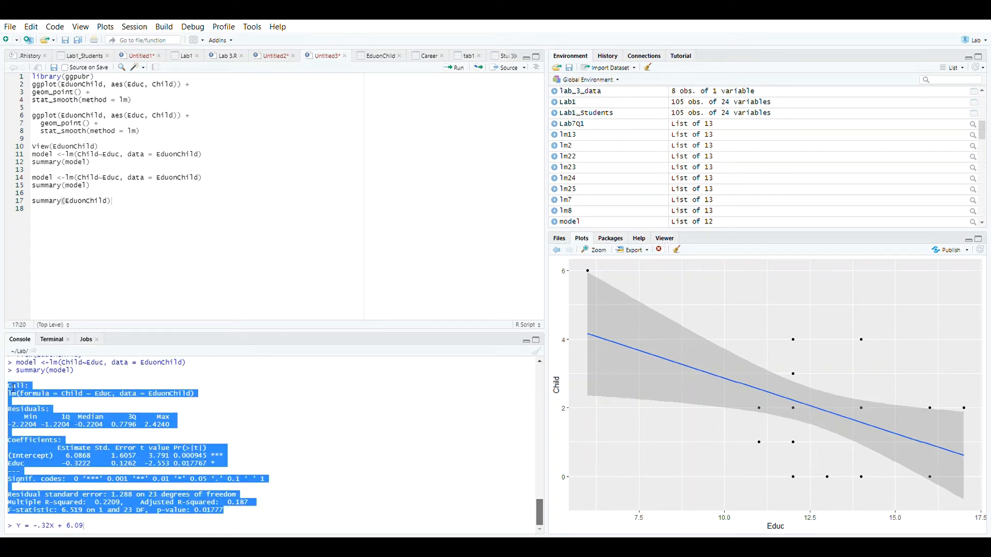
click(126, 204)
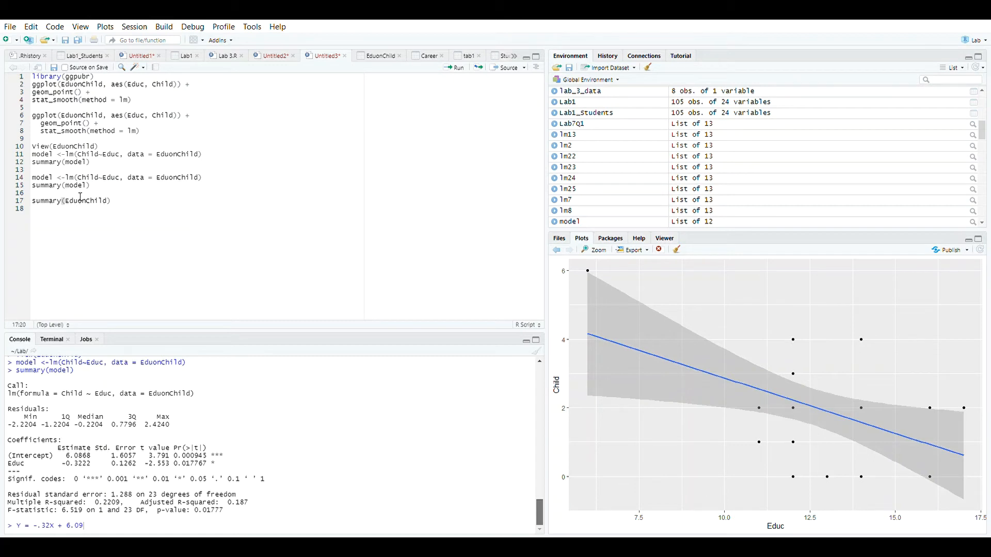
click(456, 71)
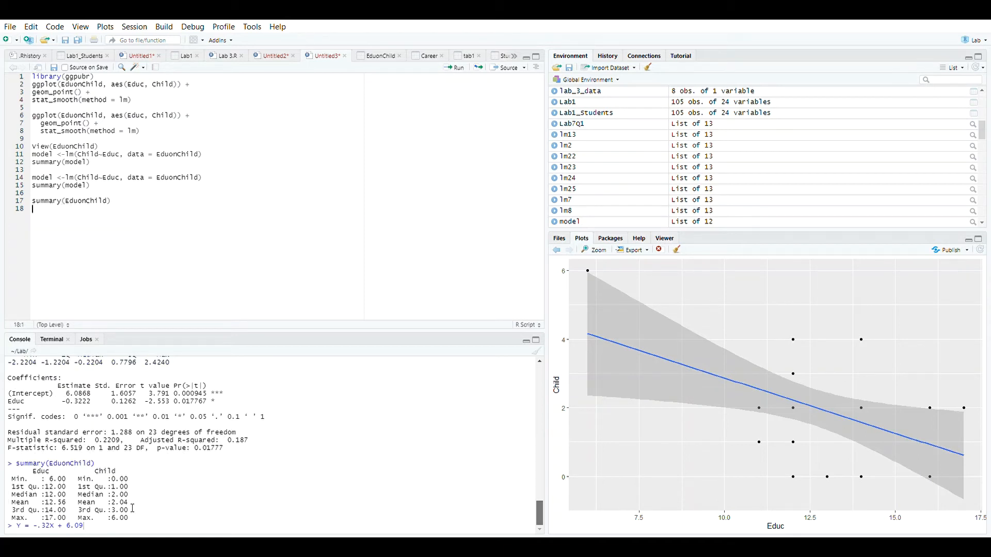
drag(128, 502, 11, 507)
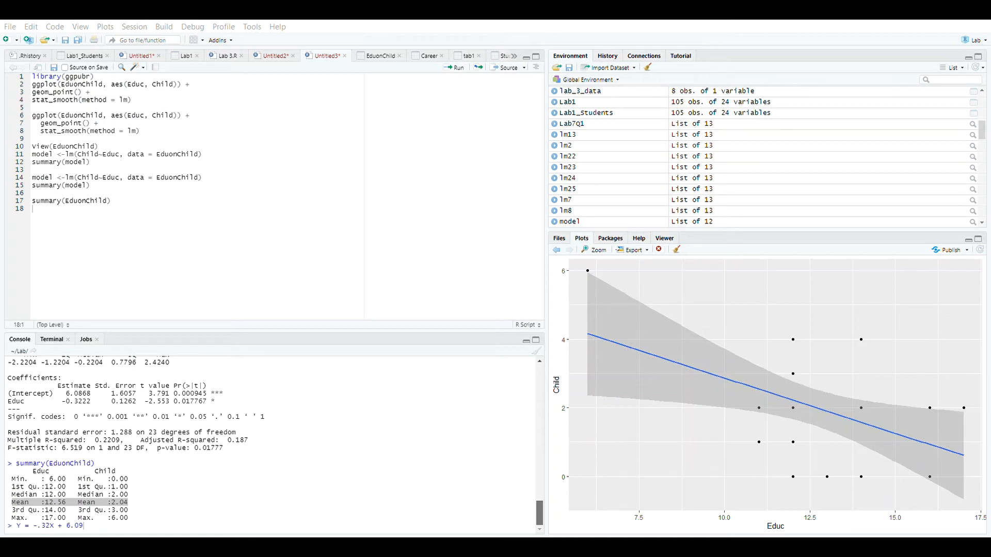
Step: Switch to the Lab 9 regression worksheet in Word and make the t value in the results sentence negative, reading t(23)=-2.55
key(alt+Tab)
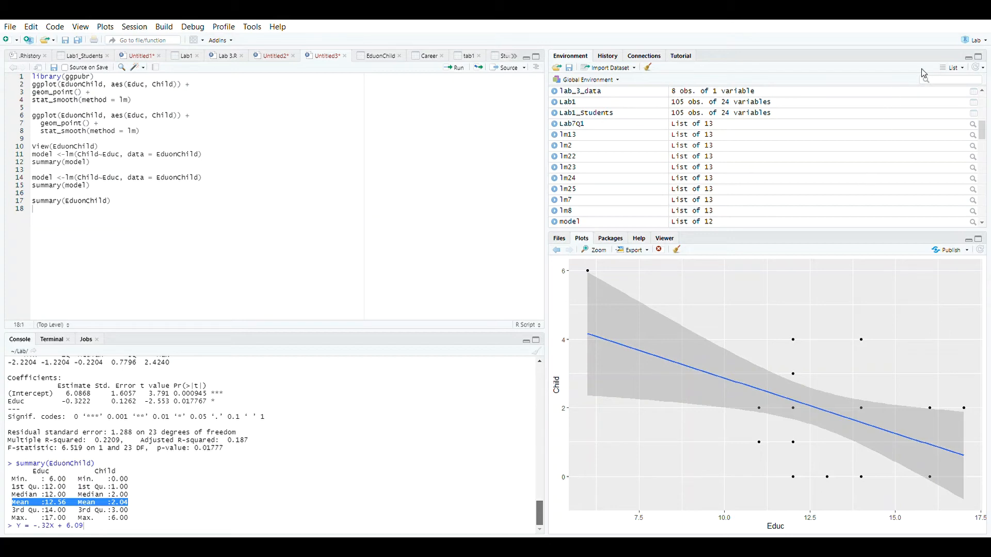
key(alt+Tab)
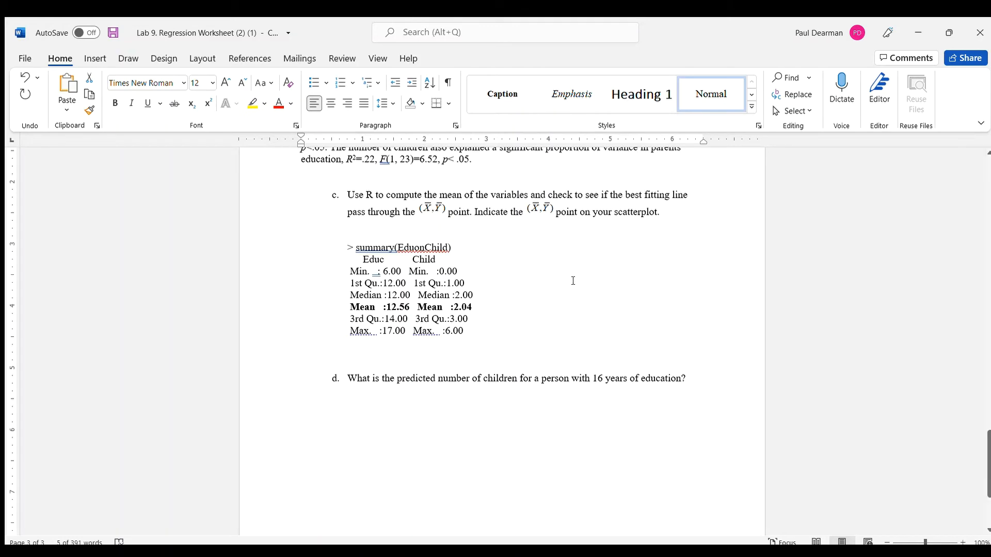
drag(986, 463, 922, 430)
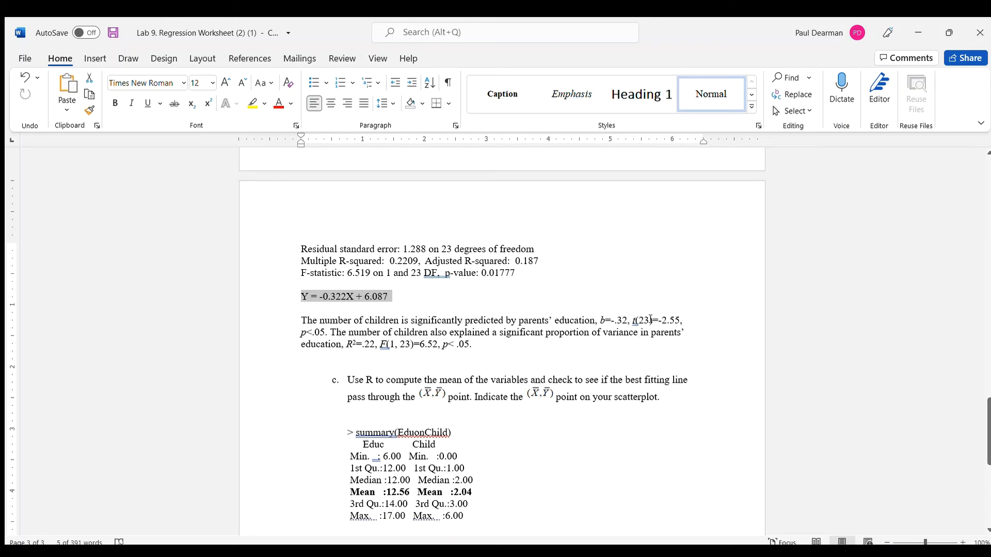
click(658, 323)
text(-)
Step: Review the pasted regression output, the written equation and the instructions of question b in the worksheet
drag(987, 433, 987, 422)
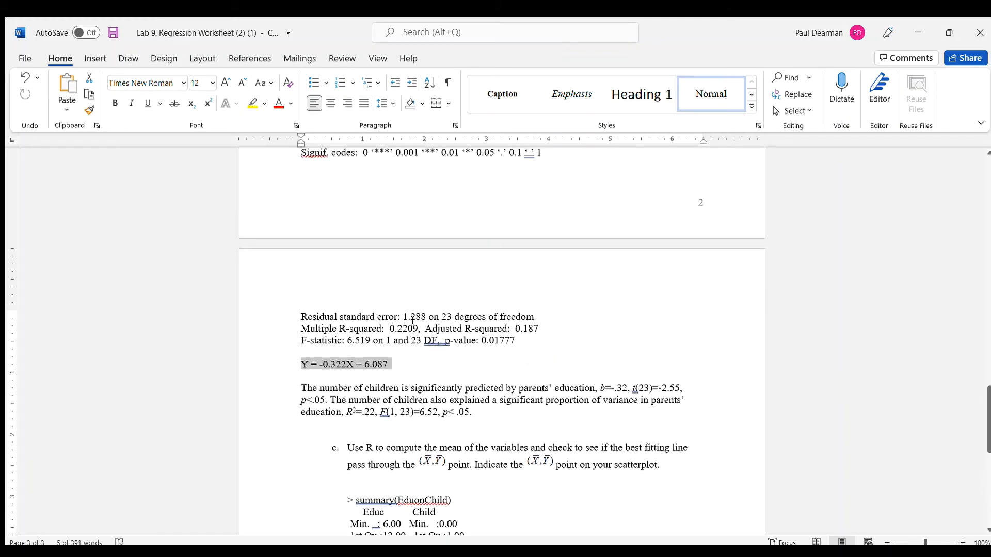
click(405, 316)
drag(986, 443, 987, 422)
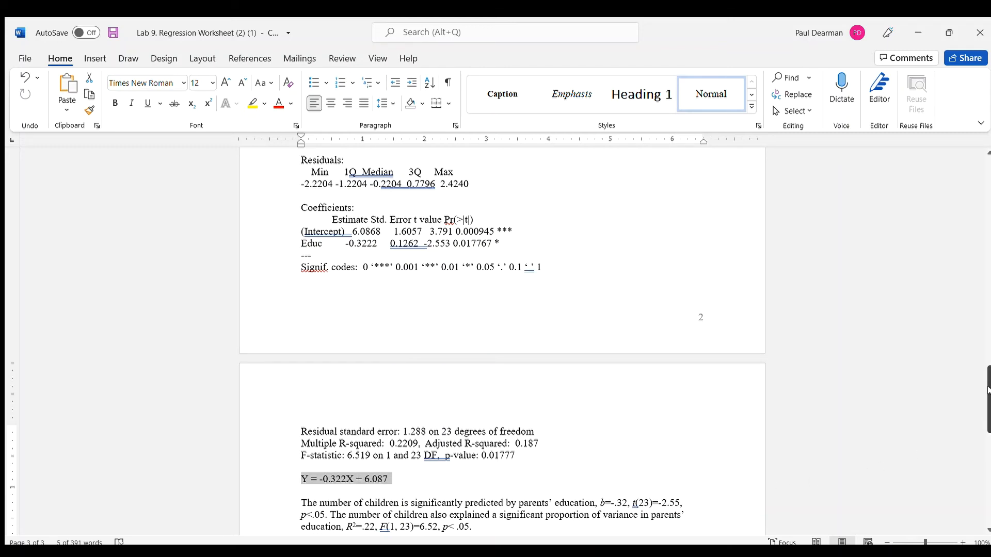
scroll(987, 391, down, 3)
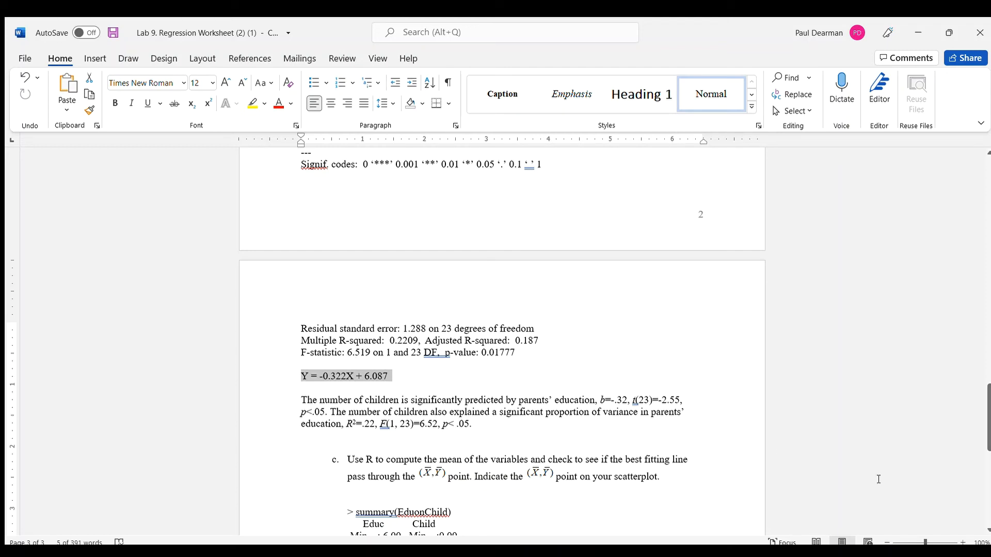
drag(986, 413, 986, 352)
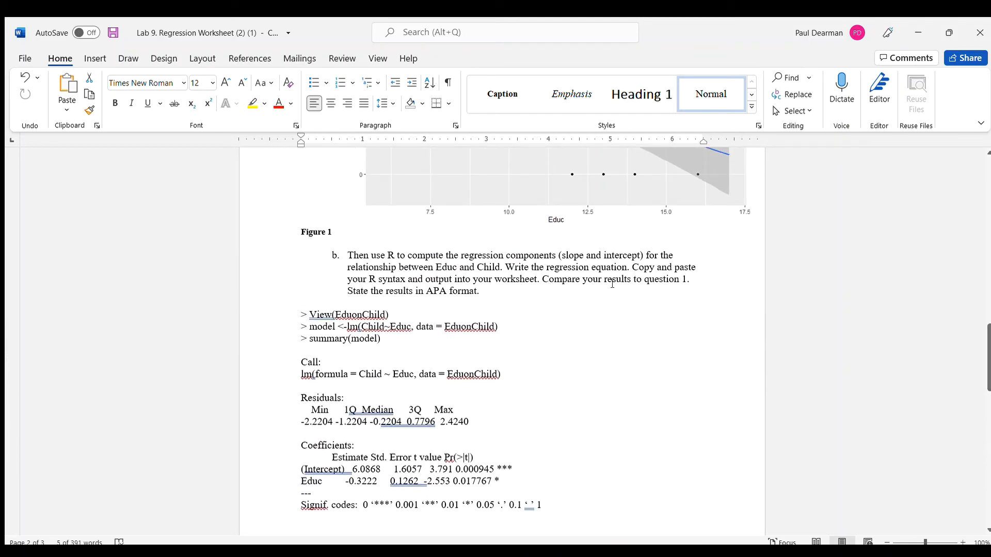
Step: Insert the regression equation Y = -0.322X + 6.087 below the summary(EduonChild) output under question c
drag(987, 363, 980, 444)
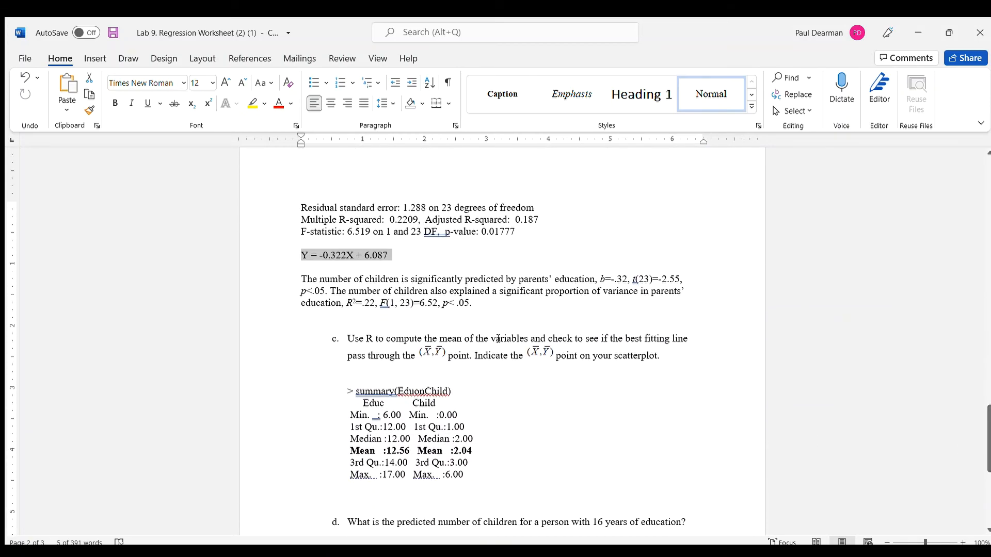
scroll(984, 423, down, 3)
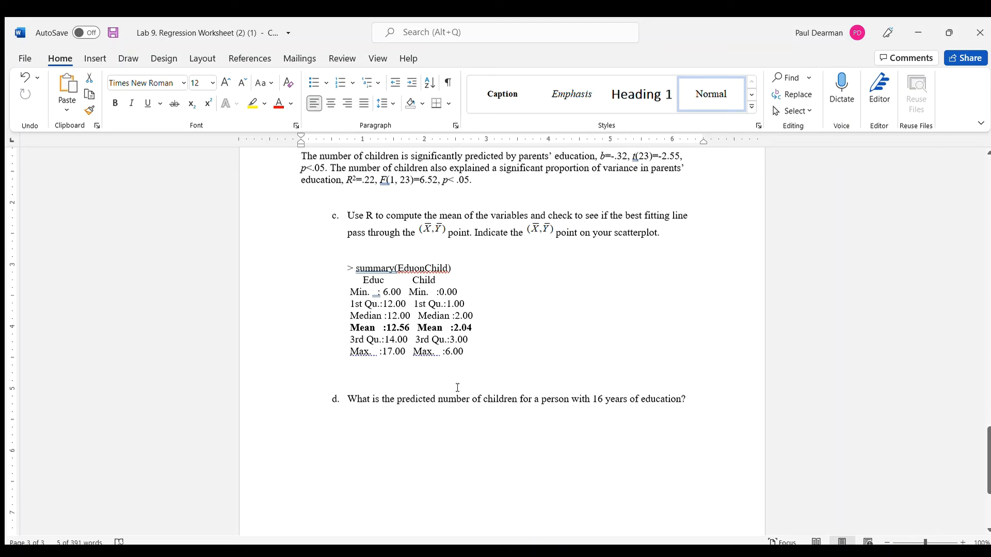
click(411, 371)
text(Y = -0.322X + 6.087)
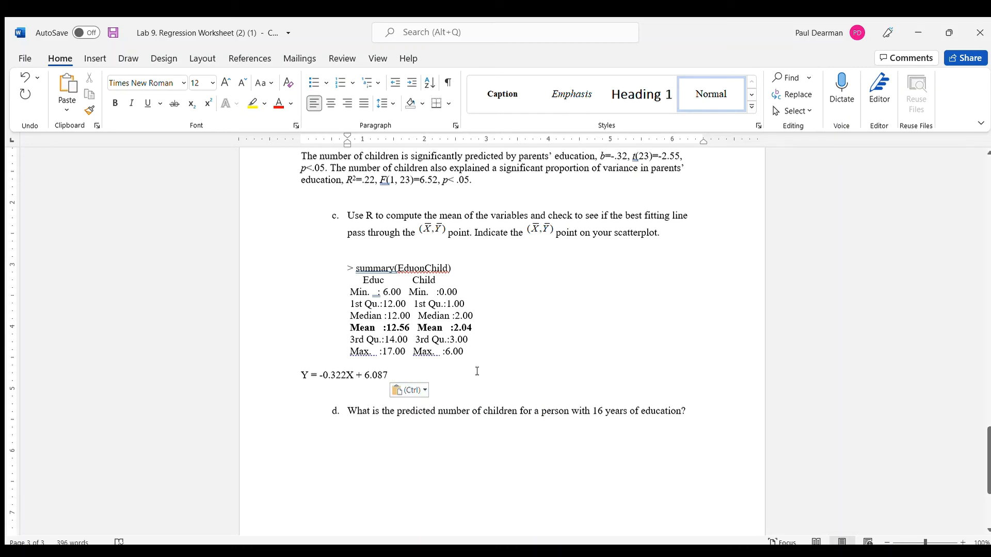
Step: Add the mean values substituted into the regression equation on a new line under question c: 2.04 = -.322(12.56) + 6.087
key(Return)
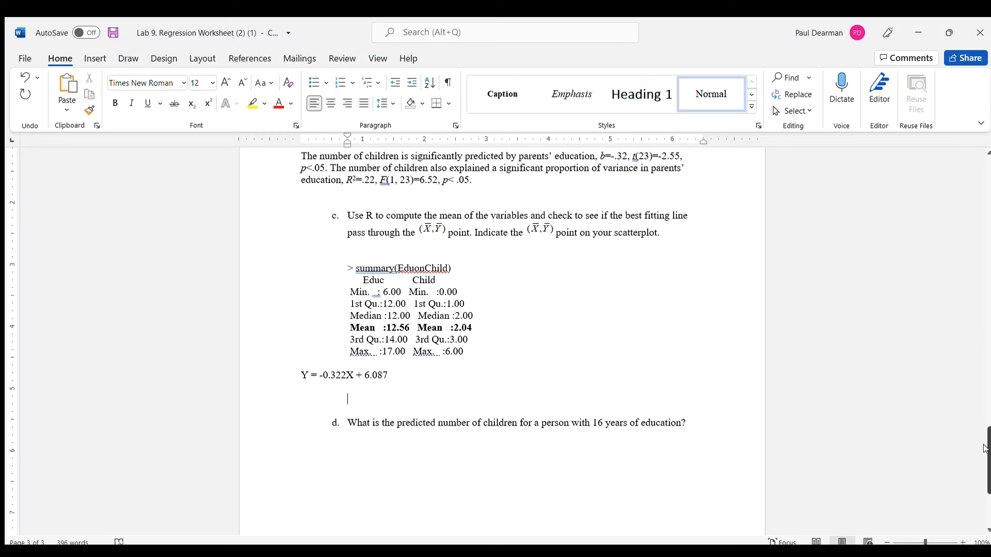
drag(985, 453, 986, 316)
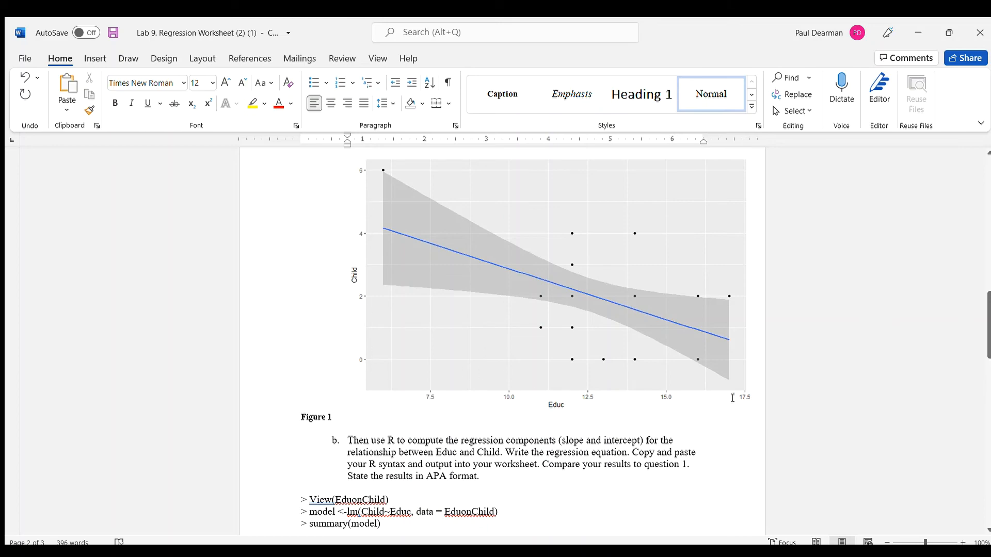
drag(986, 315, 984, 454)
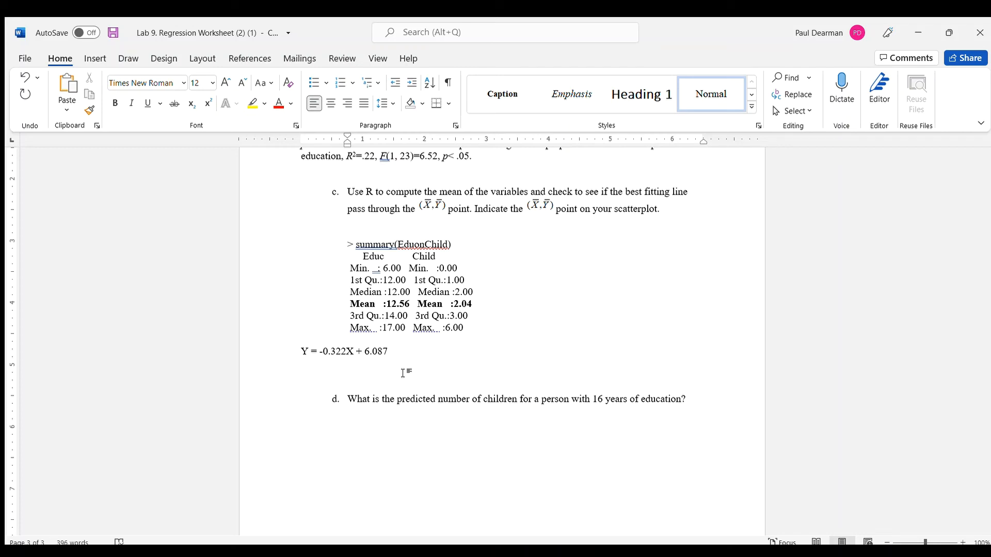
text(2.04 = -3)
key(BackSpace)
text(.322(12.56) + 6.087)
click(483, 366)
key(Return)
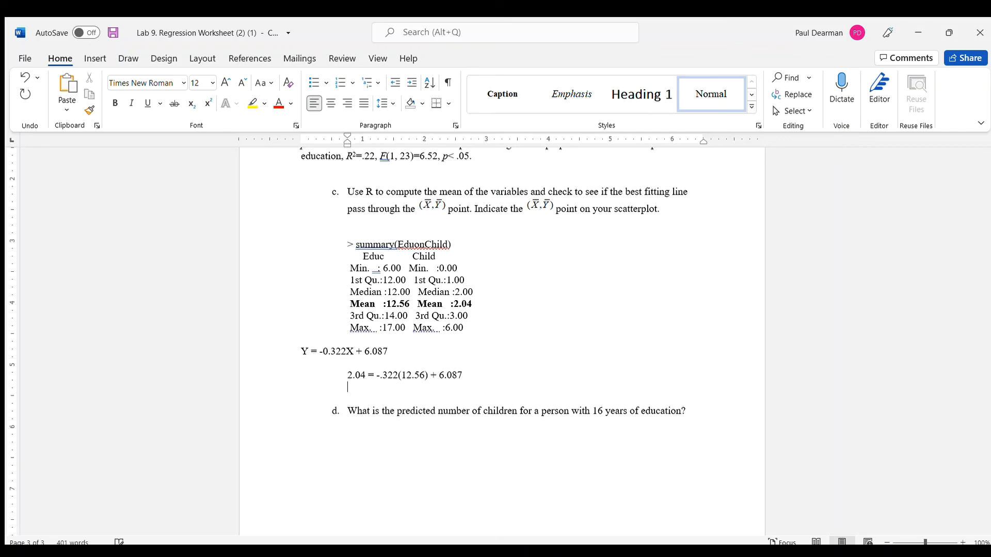
Step: Write the simplified check 2.04 = 2.043 beneath the substituted equation in question c
text(2.04 = 2.042)
key(BackSpace)
text(3)
Step: Insert the regression equation under question d with X replaced by 16, reading Y = -0.322(16) + 6.087
text(Y = -0.322X + 6.087)
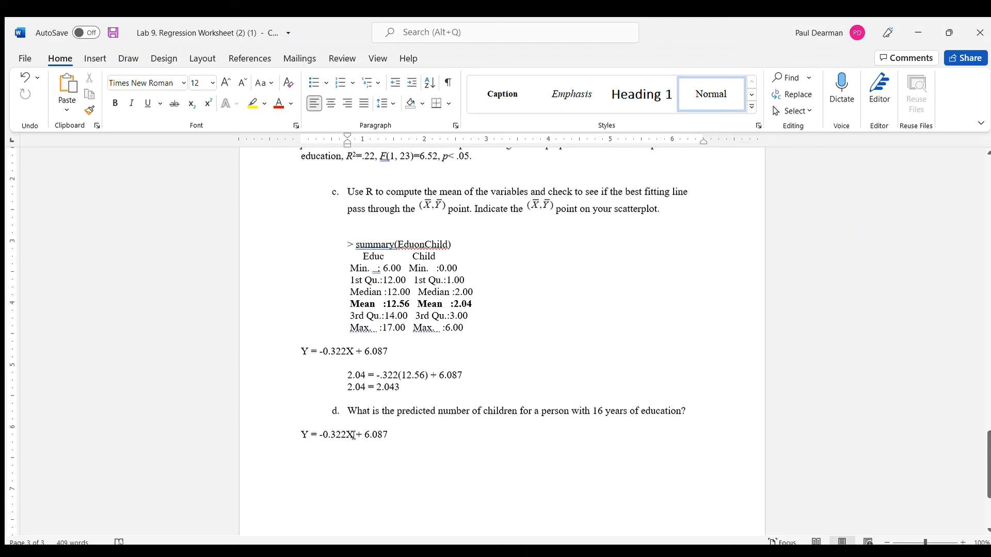
key(BackSpace)
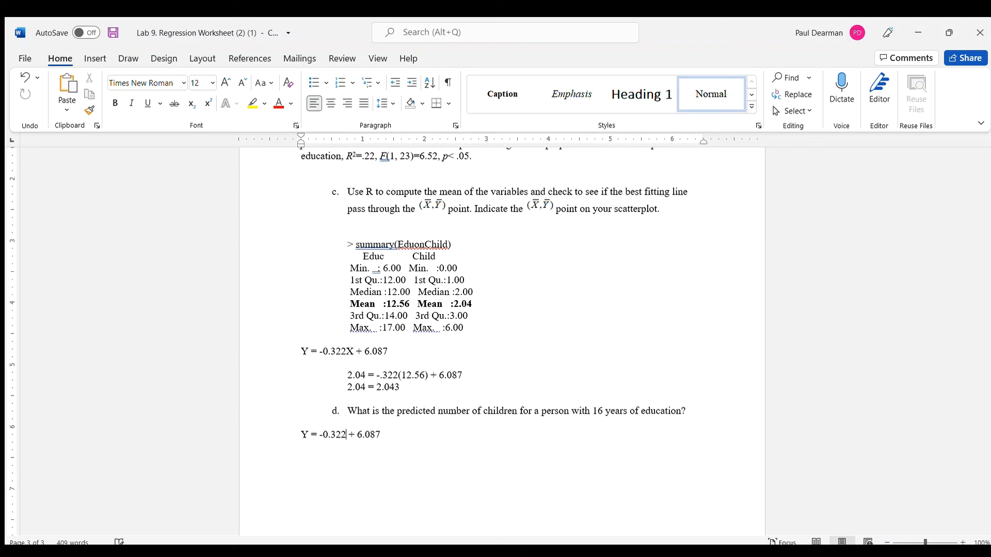
text((16))
click(476, 438)
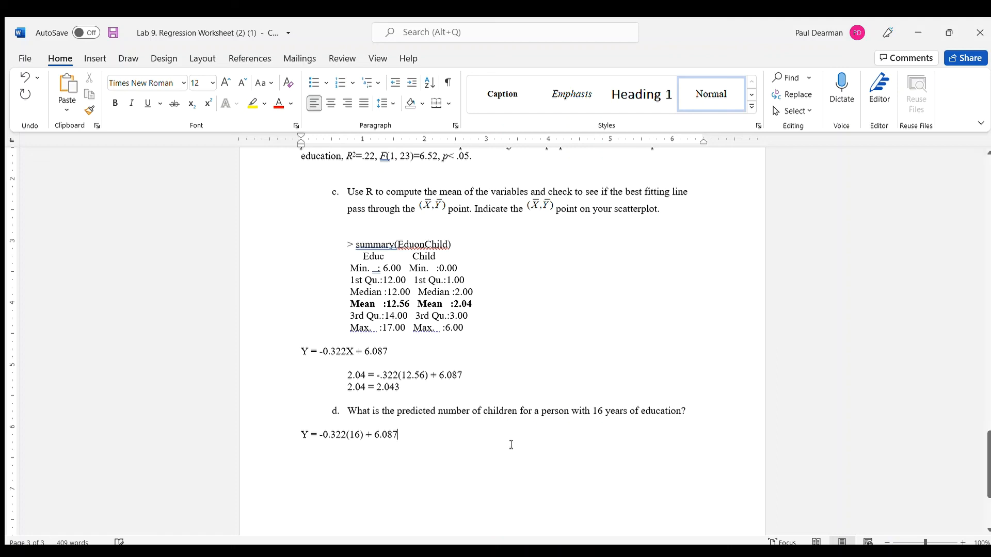
Step: Write the answer to question d below its equation: ".935 children, which is very close to 1 child"
key(Return)
text(.935 children)
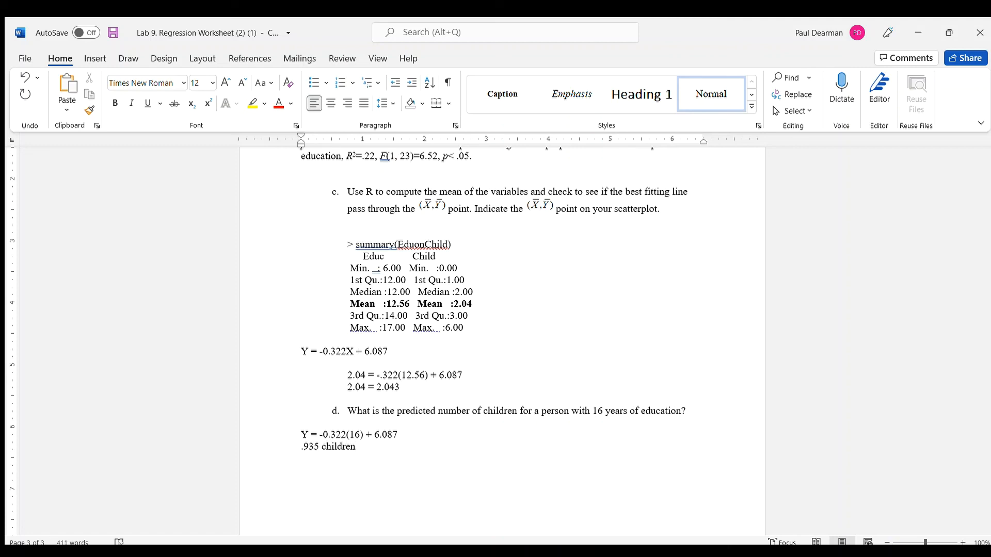
text(, )
text(or)
key(BackSpace)
key(BackSpace)
text(which is very close to 1 child)
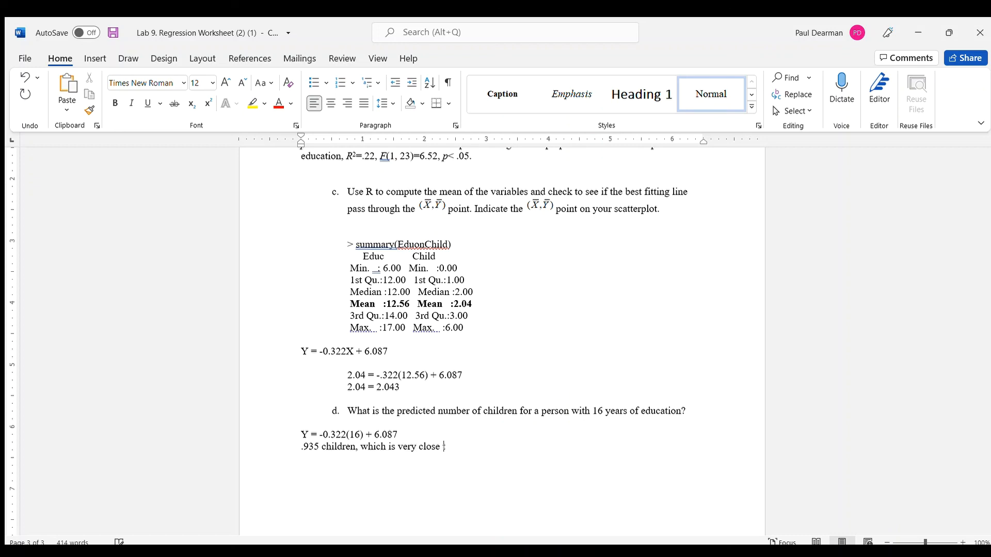